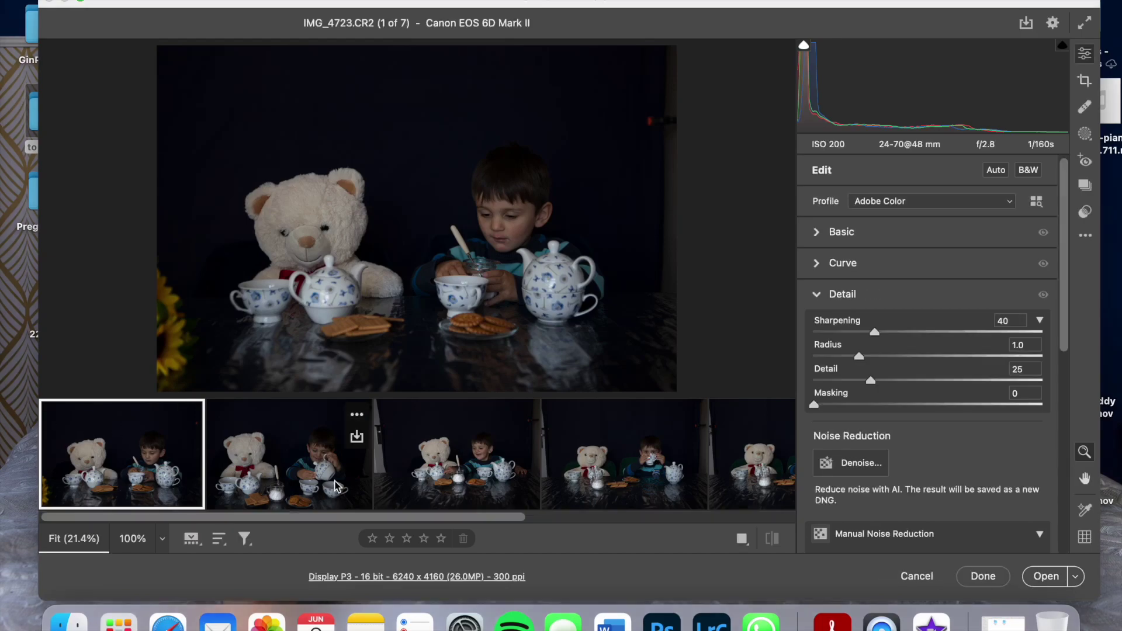
Set Sharpening 76 with Masking 59, and manual noise reduction at Luminance 27 and Color 42
{"action": "scroll", "coordinate": [923, 350], "scroll_direction": "down", "scroll_amount": 2}
{"action": "left_click_drag", "start_coordinate": [894, 278], "coordinate": [929, 279]}
{"action": "left_click_drag", "start_coordinate": [817, 351], "coordinate": [946, 351]}
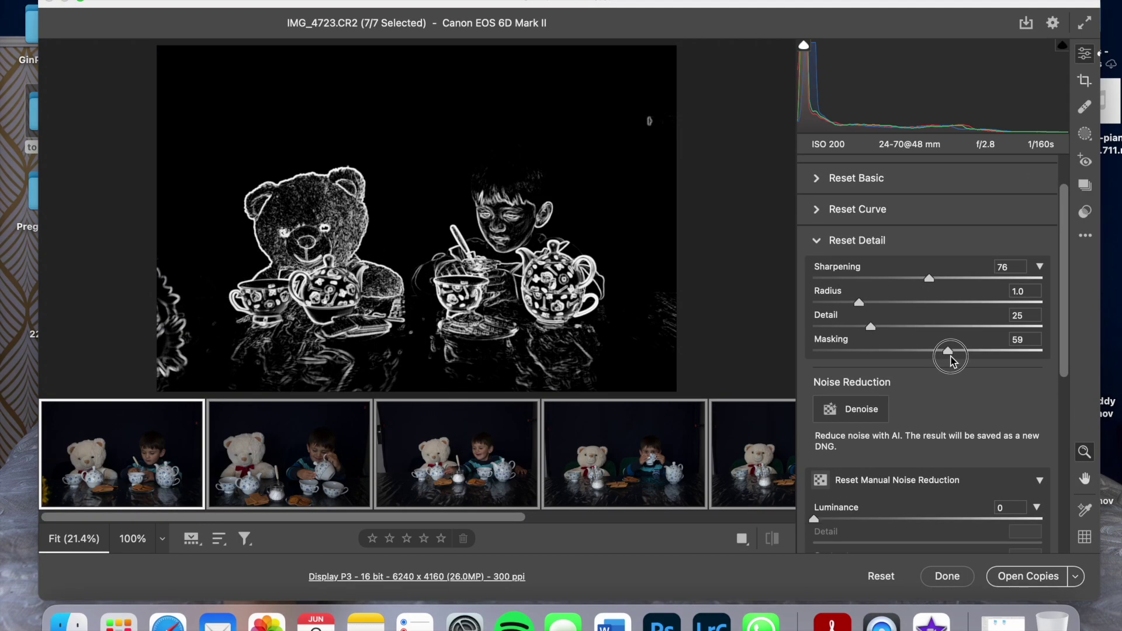
{"action": "left_click_drag", "start_coordinate": [814, 519], "coordinate": [871, 519]}
{"action": "scroll", "coordinate": [872, 410], "scroll_direction": "down", "scroll_amount": 2}
{"action": "left_click", "coordinate": [491, 211]}
{"action": "scroll", "coordinate": [871, 386], "scroll_direction": "down", "scroll_amount": 2}
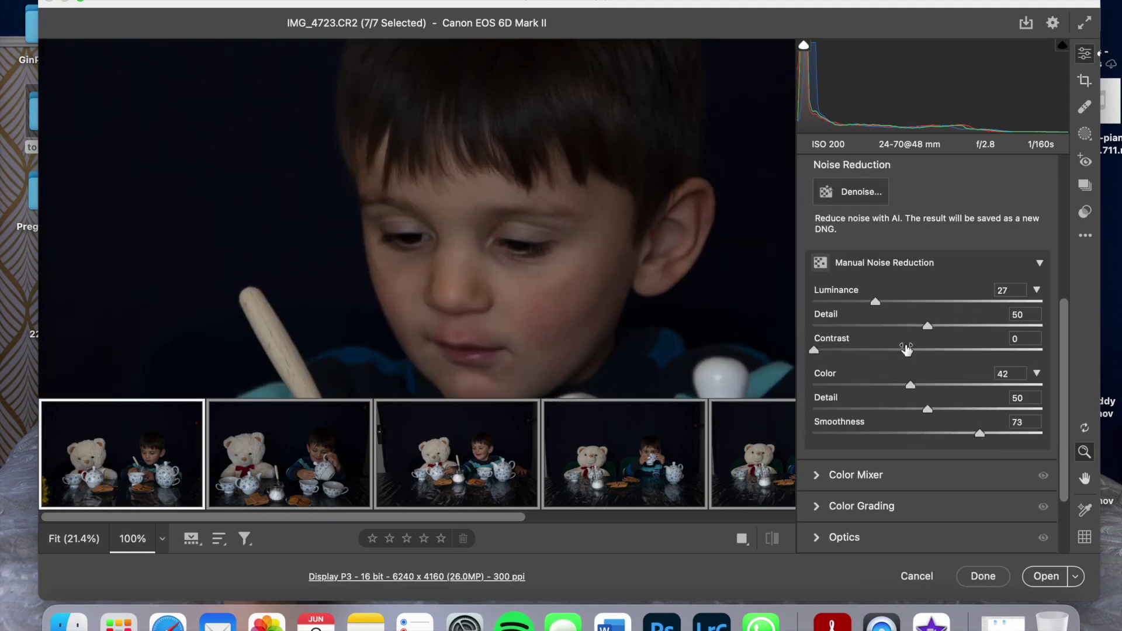
{"action": "left_click", "coordinate": [280, 243]}
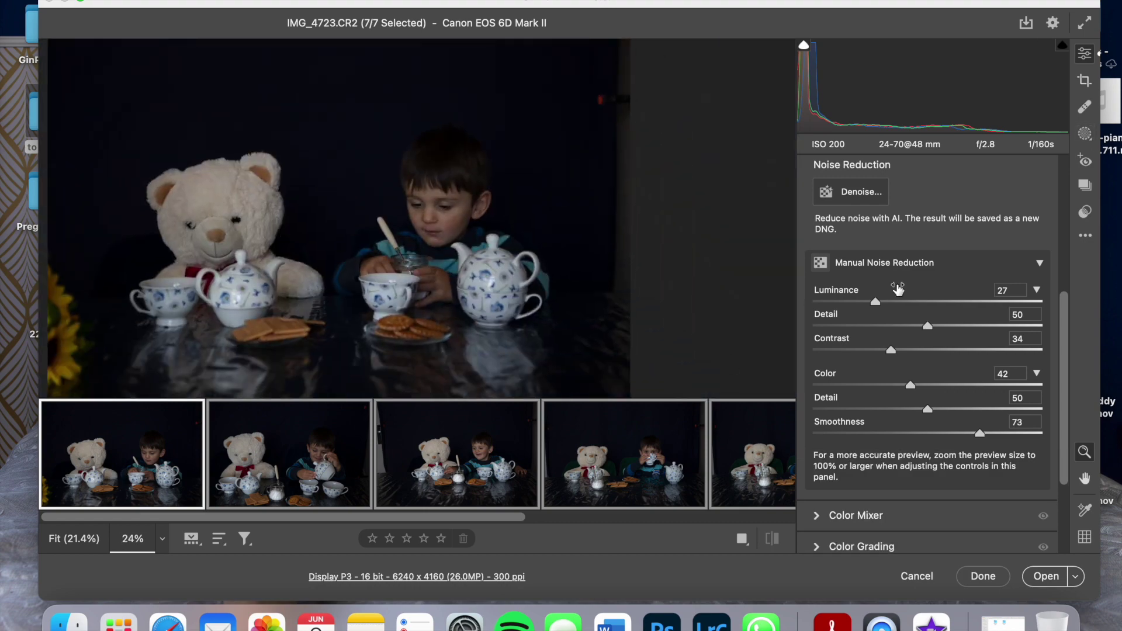
Raise Exposure to +0.50, Highlights to +34 and Shadows to +25
{"action": "scroll", "coordinate": [898, 290], "scroll_direction": "up", "scroll_amount": 10}
{"action": "mouse_move", "coordinate": [927, 367]}
{"action": "left_mouse_down"}
{"action": "mouse_move", "coordinate": [956, 367]}
{"action": "mouse_move", "coordinate": [967, 343]}
{"action": "left_mouse_up"}
{"action": "left_click_drag", "start_coordinate": [928, 295], "coordinate": [941, 297]}
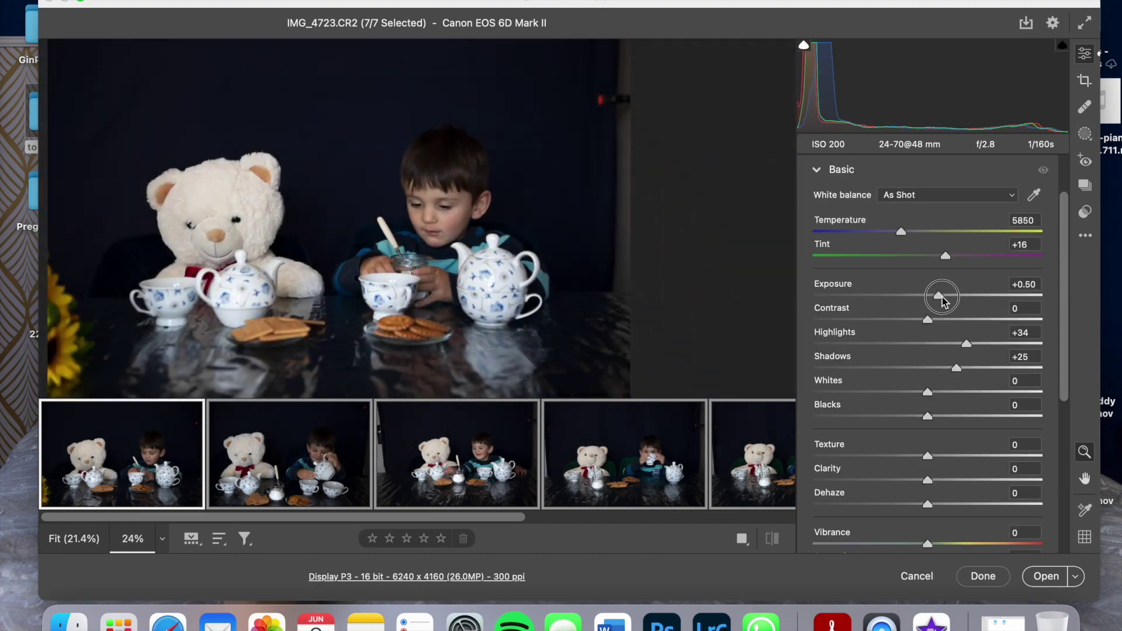
Create a People mask of Person 1's facial skin and body skin
{"action": "key", "text": "m"}
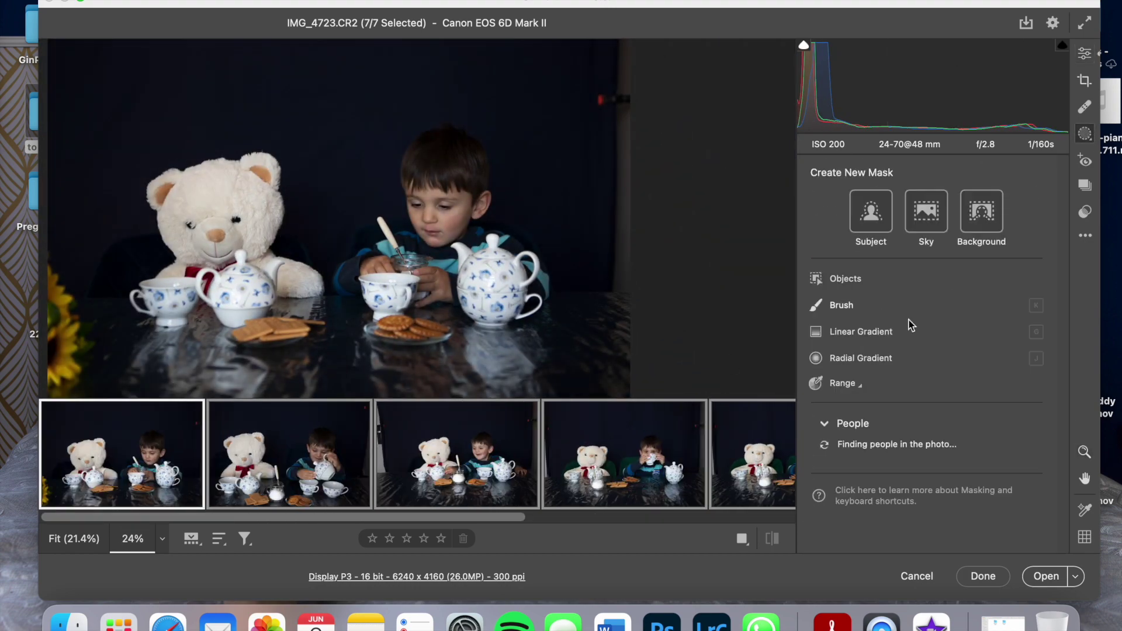
{"action": "left_click", "coordinate": [829, 450]}
{"action": "left_click", "coordinate": [816, 270]}
{"action": "left_click", "coordinate": [816, 312]}
{"action": "left_click", "coordinate": [1022, 461]}
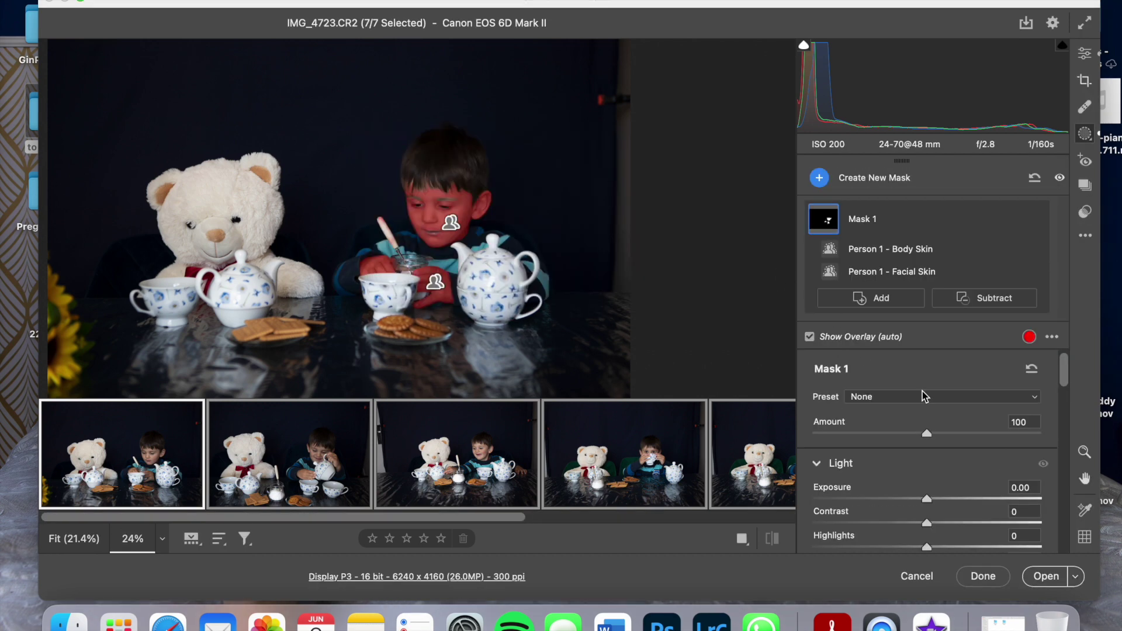
Give the skin mask Texture -31 and Clarity -5, then view the fourth photo
{"action": "scroll", "coordinate": [962, 449], "scroll_direction": "down", "scroll_amount": 10}
{"action": "scroll", "coordinate": [962, 449], "scroll_direction": "down", "scroll_amount": 10}
{"action": "scroll", "coordinate": [962, 449], "scroll_direction": "down", "scroll_amount": 10}
{"action": "scroll", "coordinate": [962, 449], "scroll_direction": "down", "scroll_amount": 2}
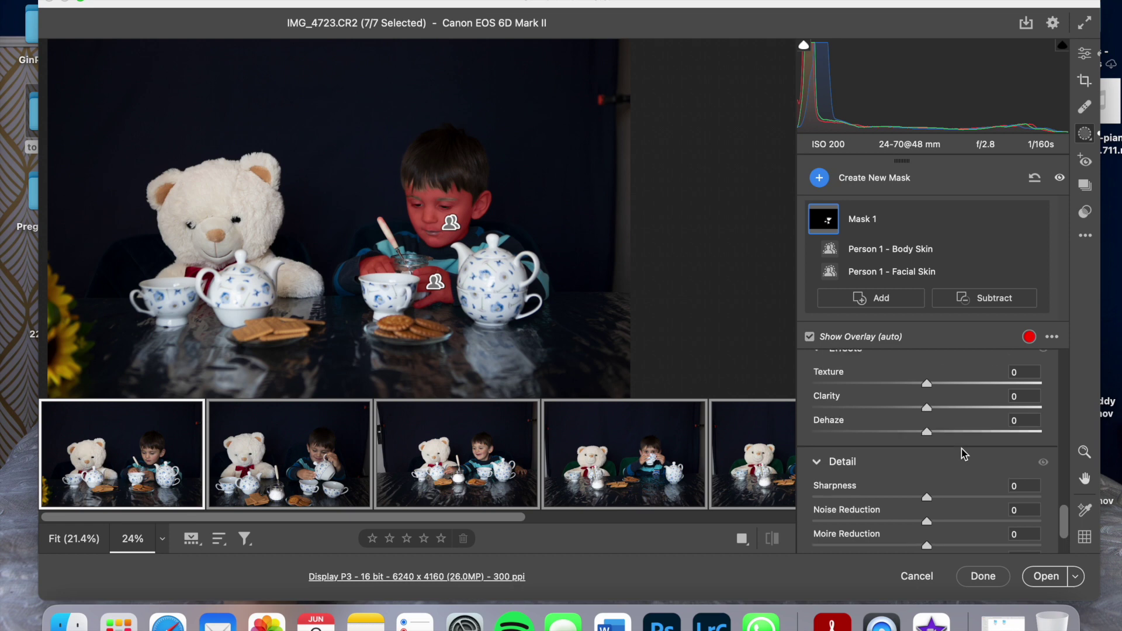
{"action": "left_click_drag", "start_coordinate": [926, 387], "coordinate": [913, 387]}
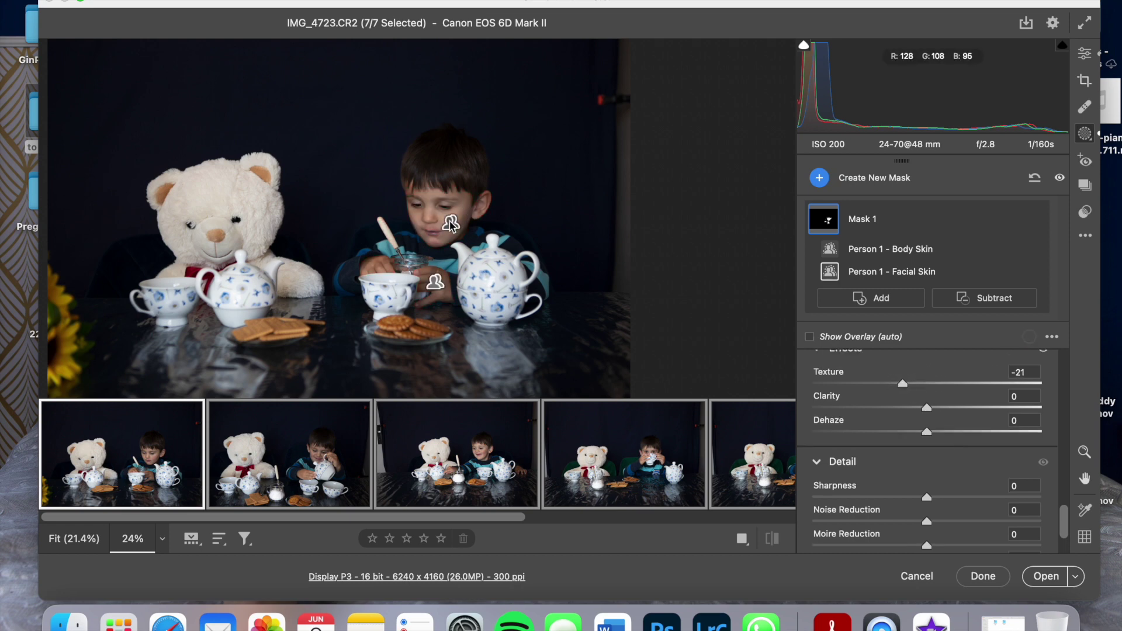
{"action": "scroll", "coordinate": [569, 258], "scroll_direction": "up", "scroll_amount": 5}
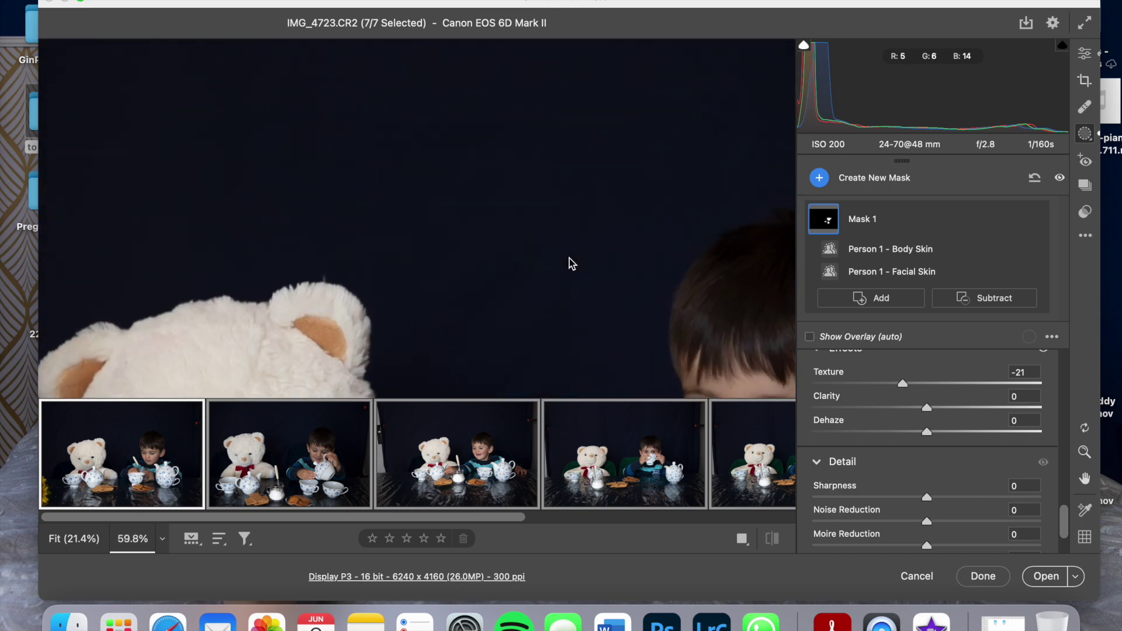
{"action": "left_click_drag", "start_coordinate": [571, 261], "coordinate": [637, 281]}
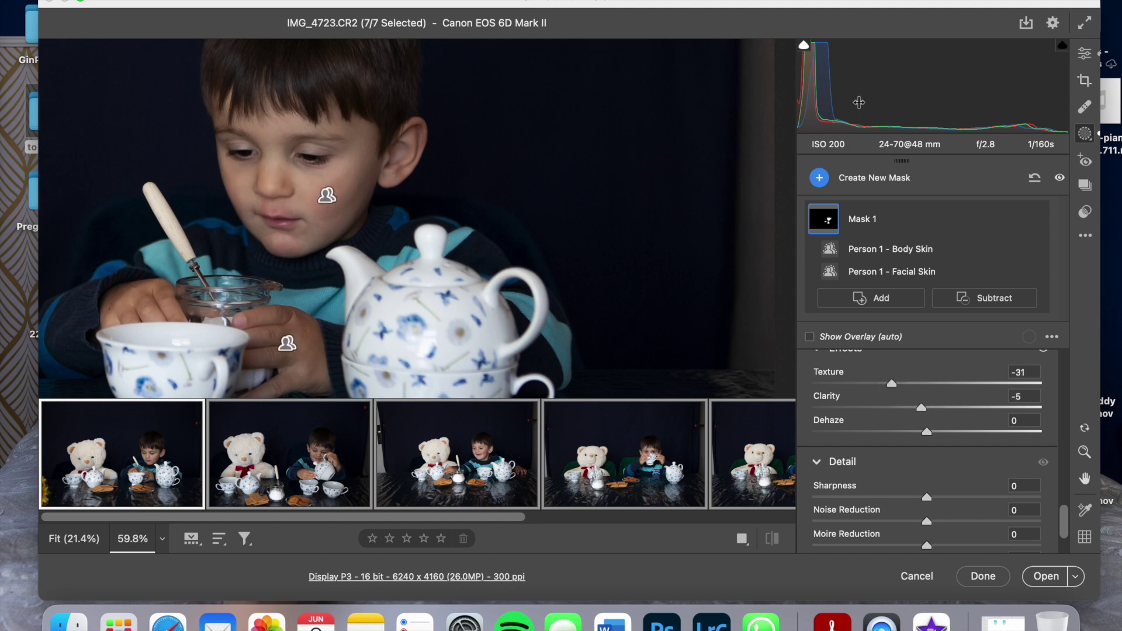
{"action": "left_click", "coordinate": [641, 458]}
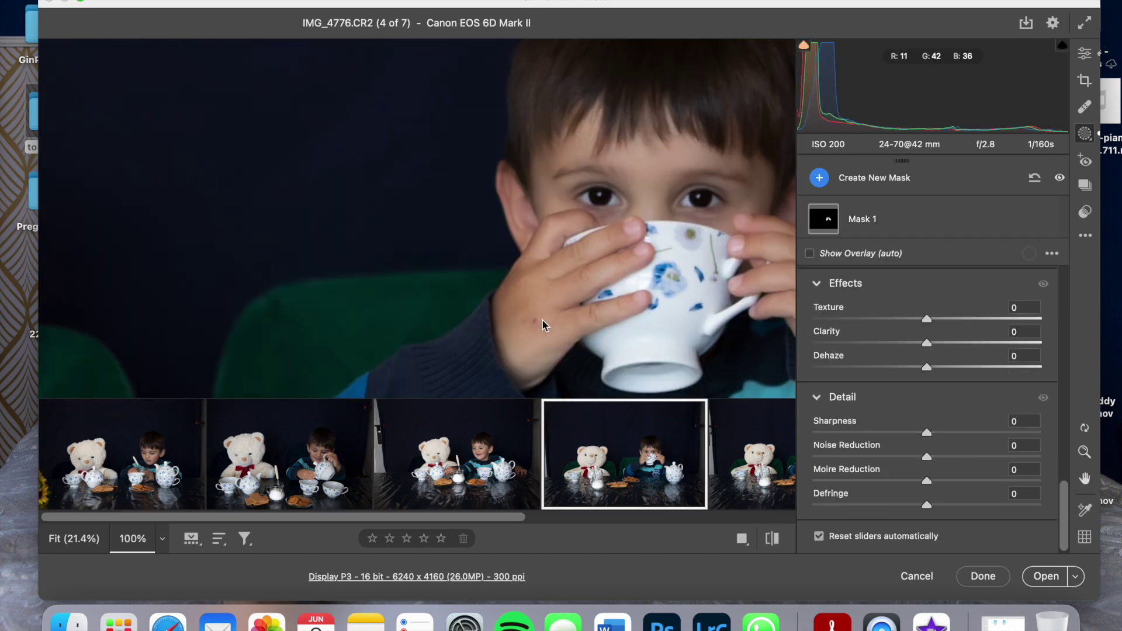
Across all seven photos, create a People mask of the boy's eye sclera, iris and pupil
{"action": "key", "text": "super+a"}
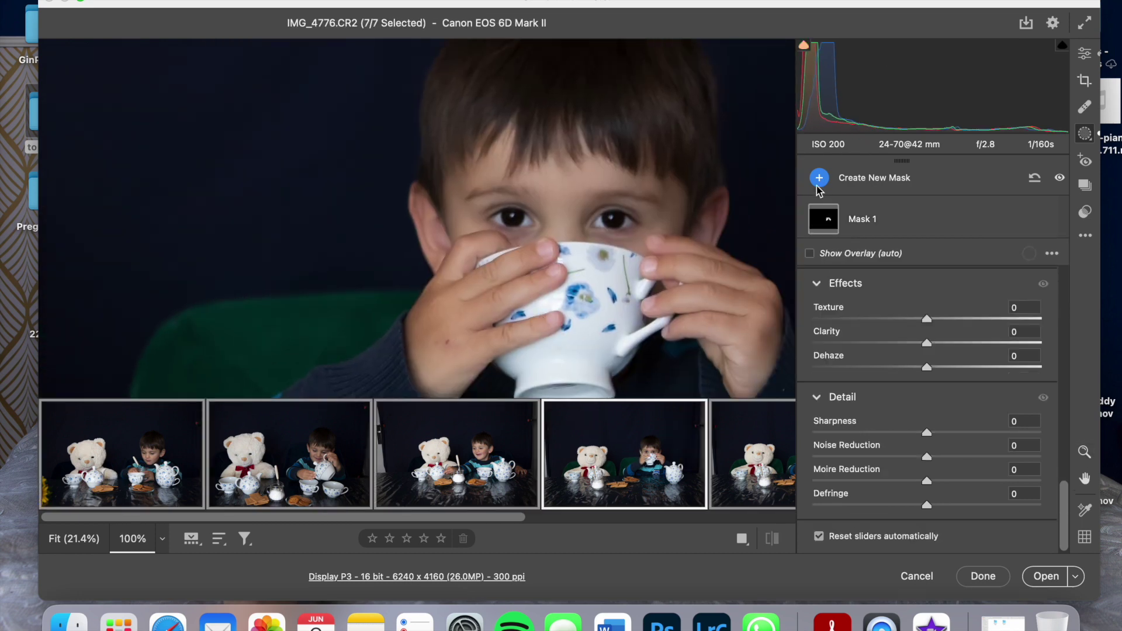
{"action": "left_click", "coordinate": [819, 178]}
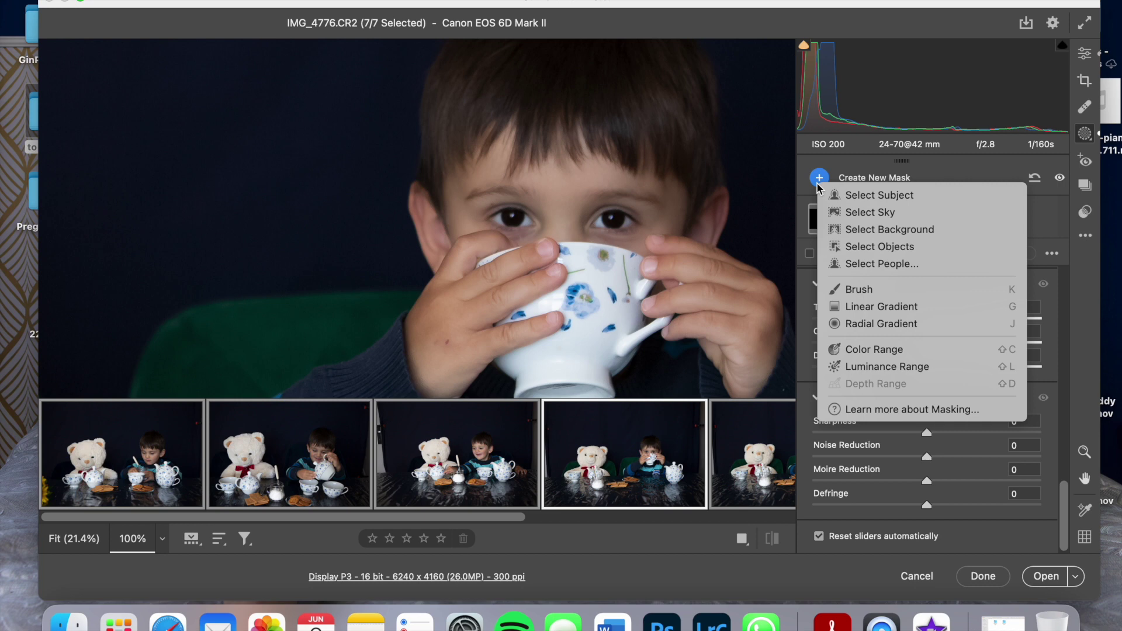
{"action": "left_click", "coordinate": [901, 269]}
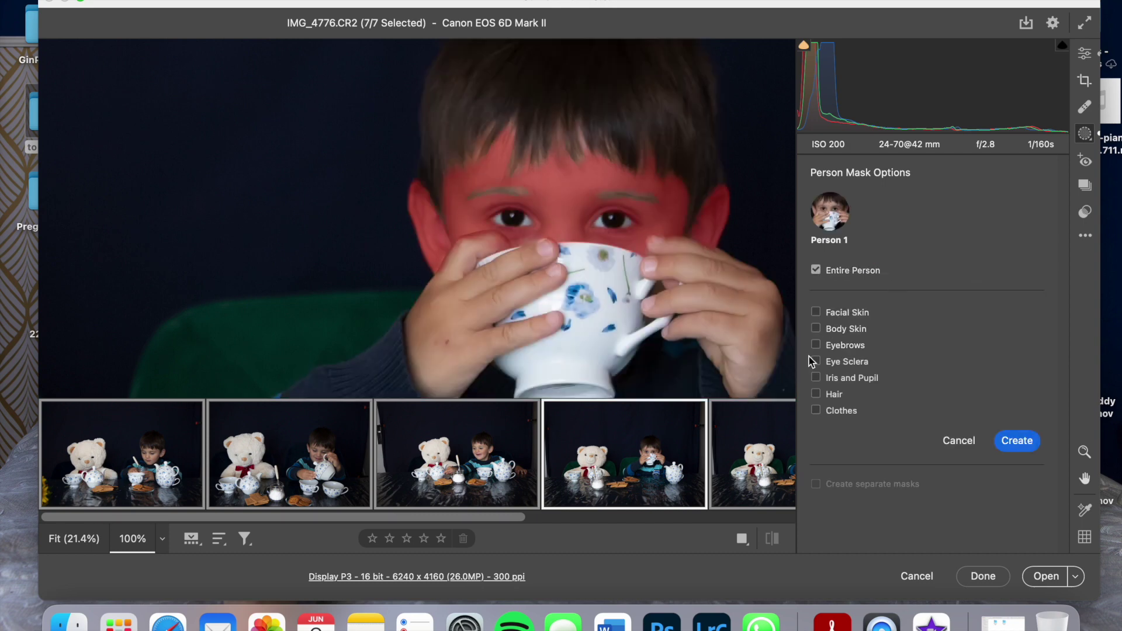
{"action": "left_click", "coordinate": [818, 362]}
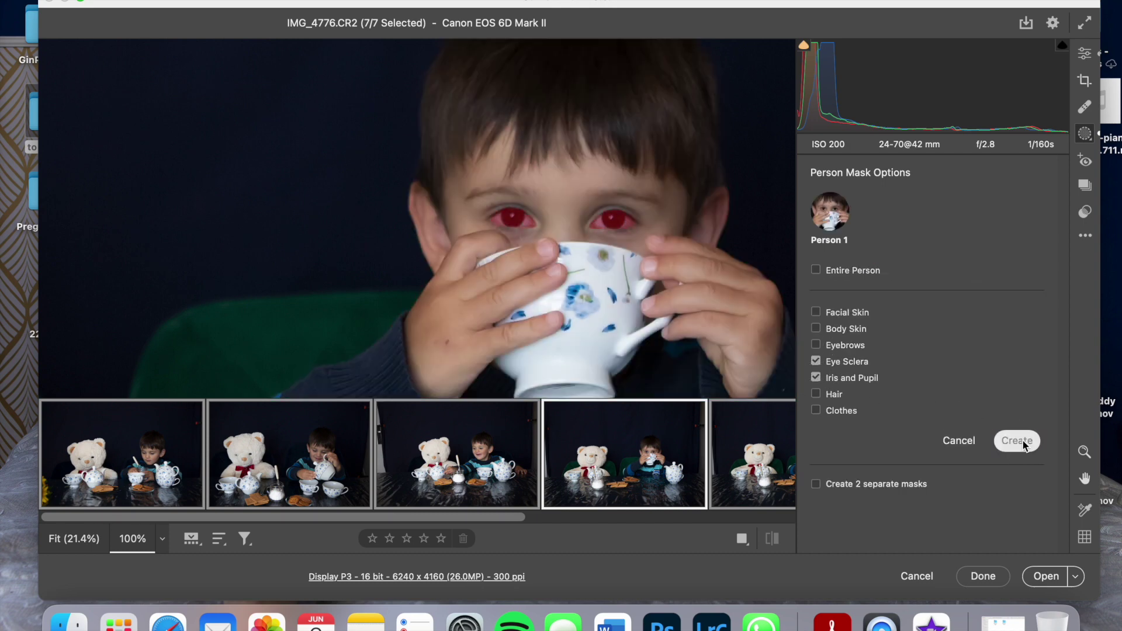
{"action": "left_click", "coordinate": [1023, 440]}
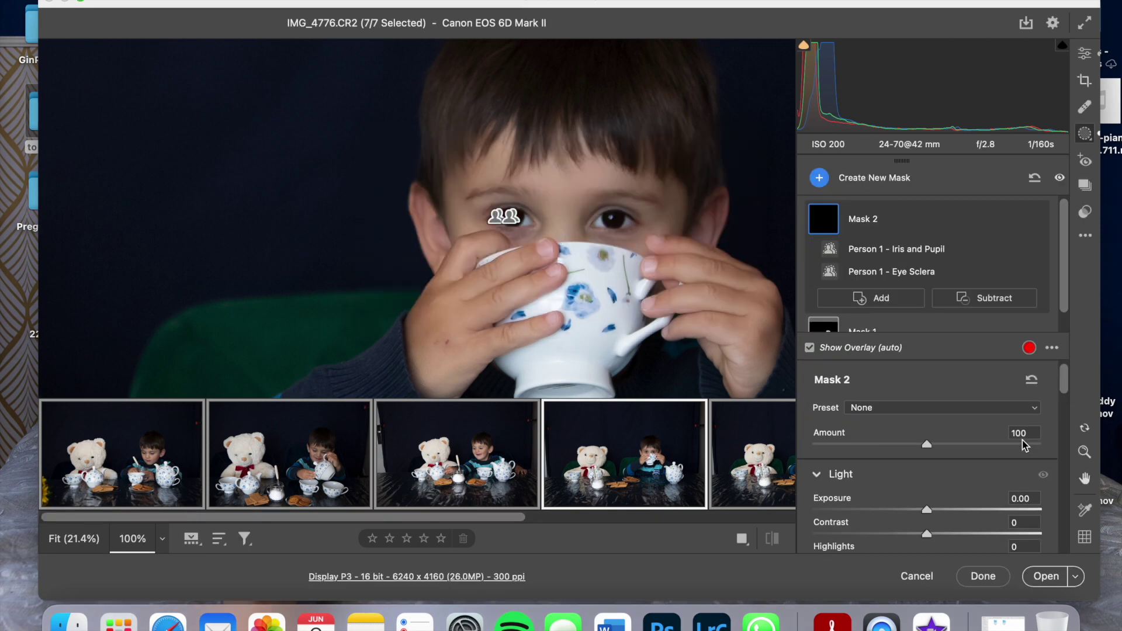
Adjust the eye mask's Whites level and move to the seventh photo
{"action": "scroll", "coordinate": [930, 436], "scroll_direction": "down", "scroll_amount": 5}
{"action": "left_click", "coordinate": [927, 433]}
{"action": "scroll", "coordinate": [893, 514], "scroll_direction": "down", "scroll_amount": 6}
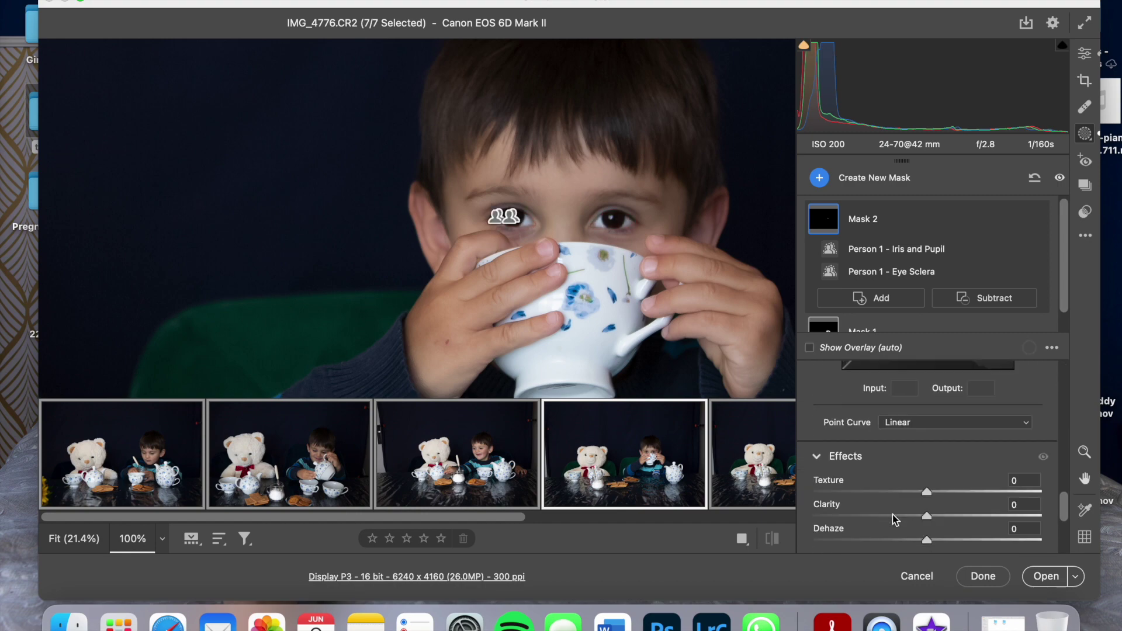
{"action": "scroll", "coordinate": [927, 468], "scroll_direction": "up", "scroll_amount": 6}
{"action": "scroll", "coordinate": [410, 454], "scroll_direction": "right", "scroll_amount": 5}
{"action": "left_click", "coordinate": [711, 454]}
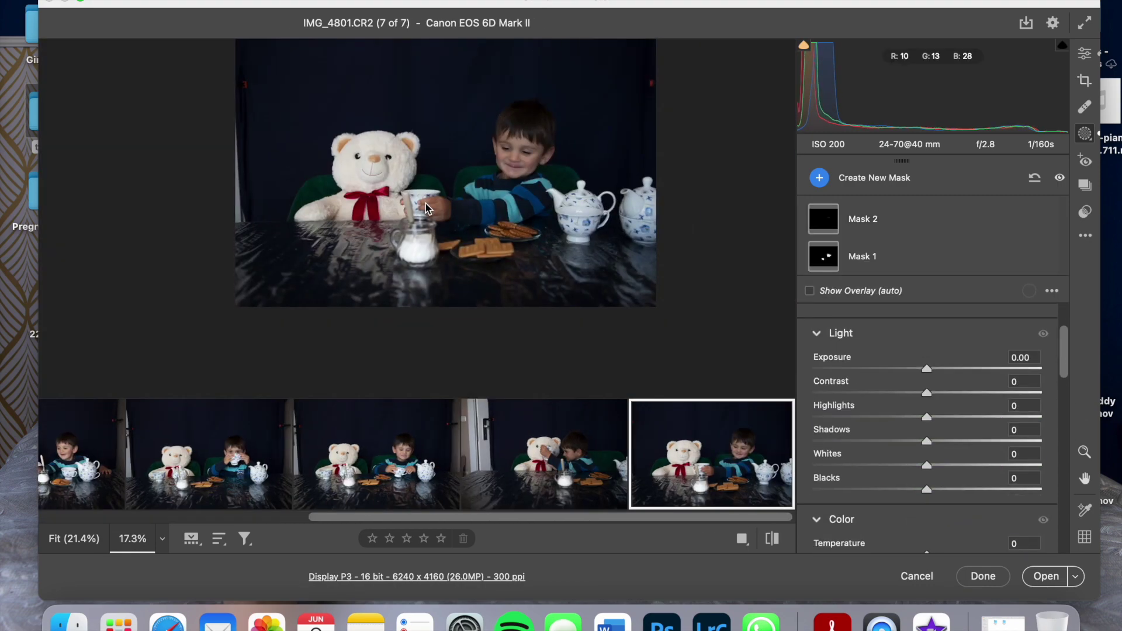
Add a Color Range mask sampled from the sweater and shift its Hue
{"action": "left_click", "coordinate": [818, 178]}
{"action": "left_click", "coordinate": [878, 342]}
{"action": "left_click", "coordinate": [520, 282]}
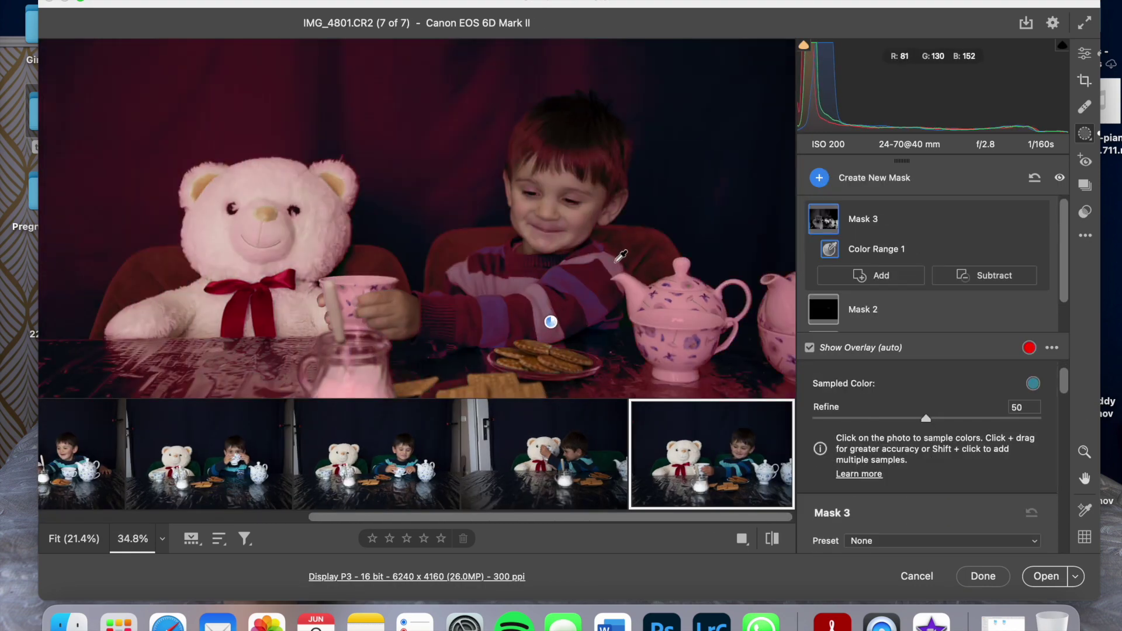
{"action": "scroll", "coordinate": [926, 444], "scroll_direction": "down", "scroll_amount": 3}
{"action": "mouse_move", "coordinate": [927, 469]}
{"action": "left_mouse_down"}
{"action": "mouse_move", "coordinate": [959, 470]}
{"action": "mouse_move", "coordinate": [935, 470]}
{"action": "left_mouse_up"}
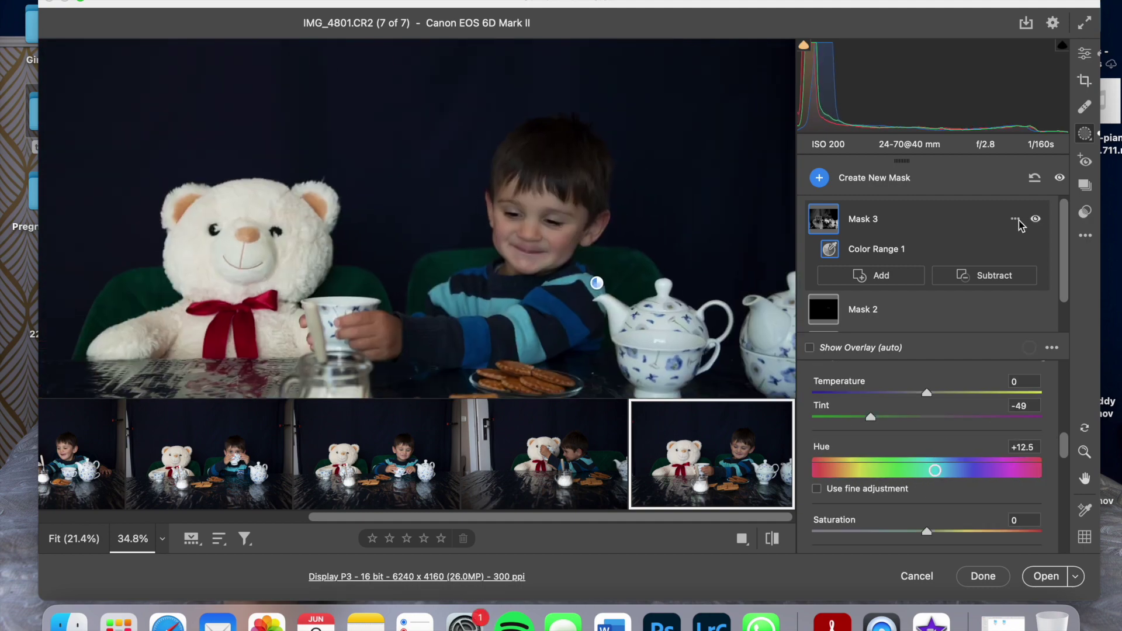
Brush a Select Objects mask over the sweater and set Hue -87.9 to turn the stripes green
{"action": "left_click", "coordinate": [819, 178]}
{"action": "left_click", "coordinate": [865, 244]}
{"action": "left_click_drag", "start_coordinate": [522, 305], "coordinate": [532, 354]}
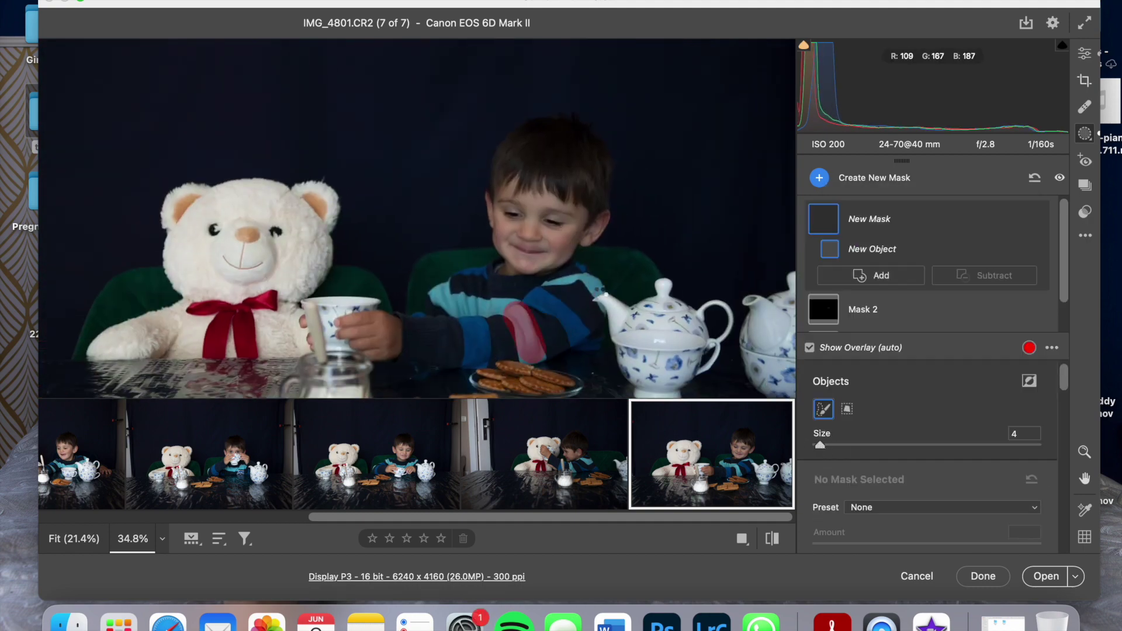
{"action": "mouse_move", "coordinate": [576, 283]}
{"action": "left_mouse_down"}
{"action": "mouse_move", "coordinate": [601, 295]}
{"action": "mouse_move", "coordinate": [502, 328]}
{"action": "left_mouse_up"}
{"action": "scroll", "coordinate": [932, 491], "scroll_direction": "down", "scroll_amount": 3}
{"action": "mouse_move", "coordinate": [926, 449]}
{"action": "left_mouse_down"}
{"action": "mouse_move", "coordinate": [871, 451]}
{"action": "mouse_move", "coordinate": [1027, 450]}
{"action": "mouse_move", "coordinate": [871, 450]}
{"action": "left_mouse_up"}
{"action": "scroll", "coordinate": [929, 467], "scroll_direction": "up", "scroll_amount": 3}
{"action": "scroll", "coordinate": [929, 497], "scroll_direction": "up", "scroll_amount": 3}
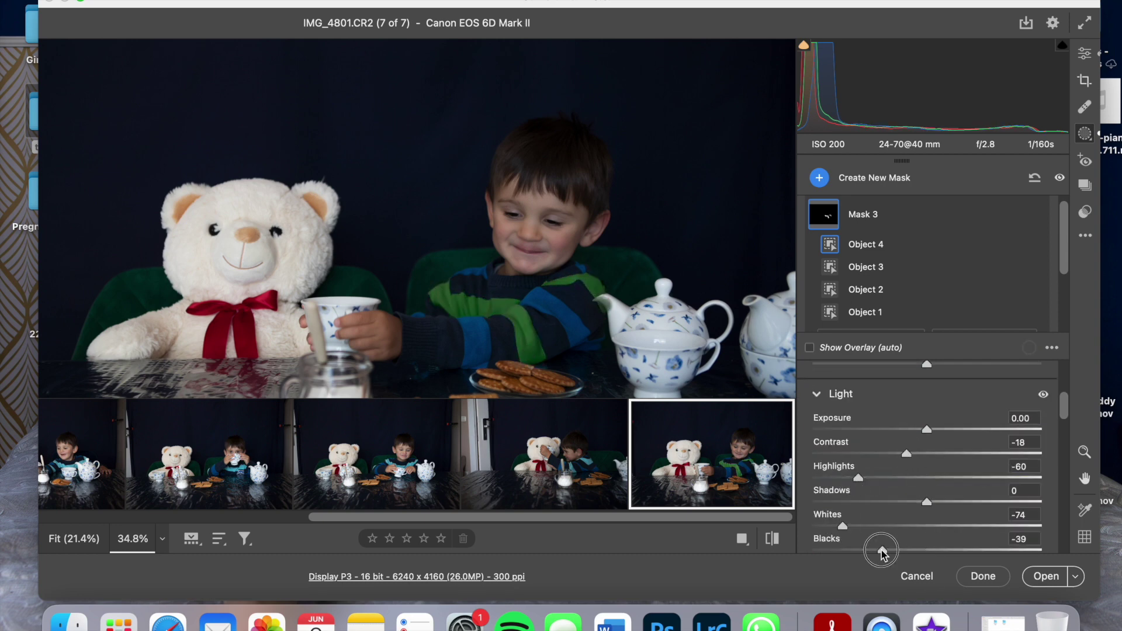
Show the mask's Red curve channel, then brush a Select Objects mask over the sixth photo's sleeve
{"action": "scroll", "coordinate": [883, 526], "scroll_direction": "down", "scroll_amount": 5}
{"action": "left_click", "coordinate": [918, 386]}
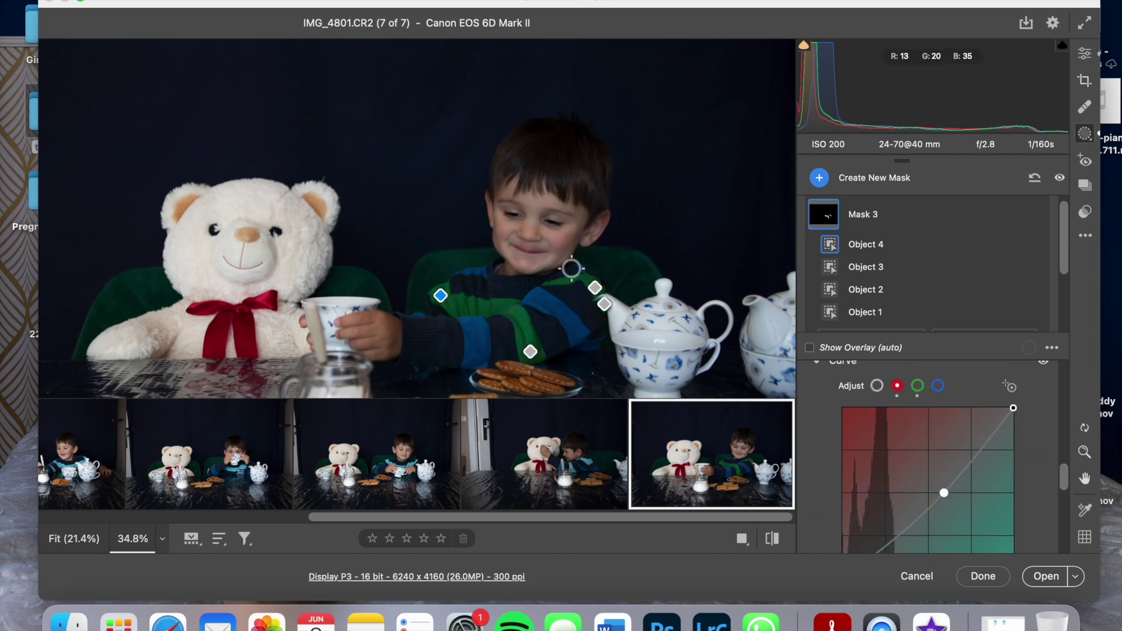
{"action": "scroll", "coordinate": [572, 268], "scroll_direction": "down", "scroll_amount": 3}
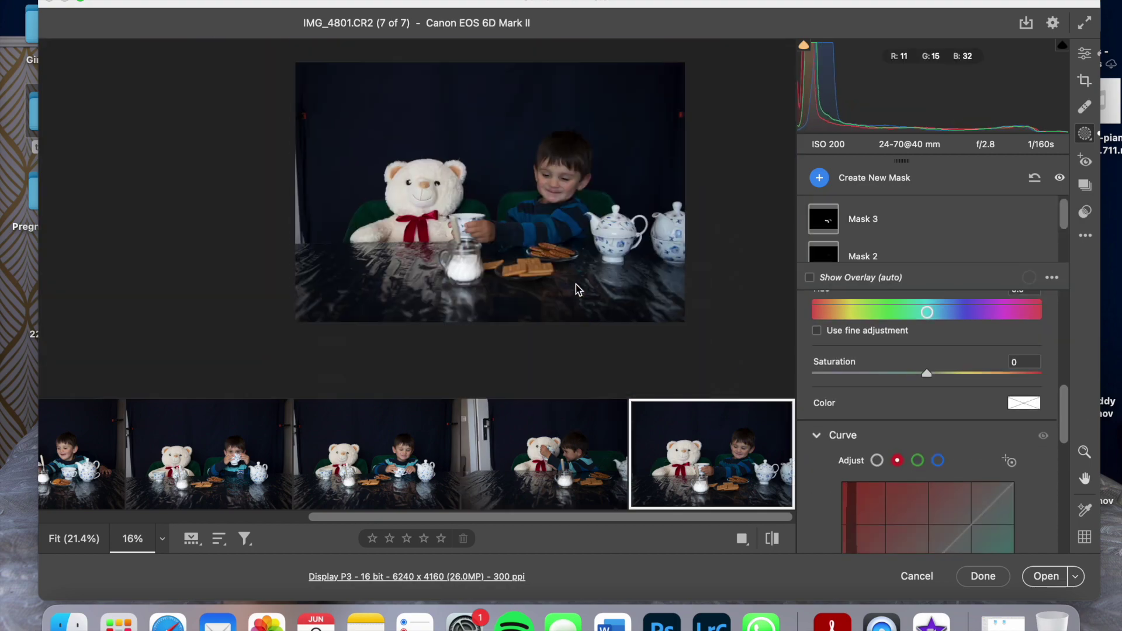
{"action": "scroll", "coordinate": [576, 289], "scroll_direction": "up", "scroll_amount": 3}
{"action": "left_click", "coordinate": [543, 453]}
{"action": "left_click_drag", "start_coordinate": [444, 216], "coordinate": [500, 325]}
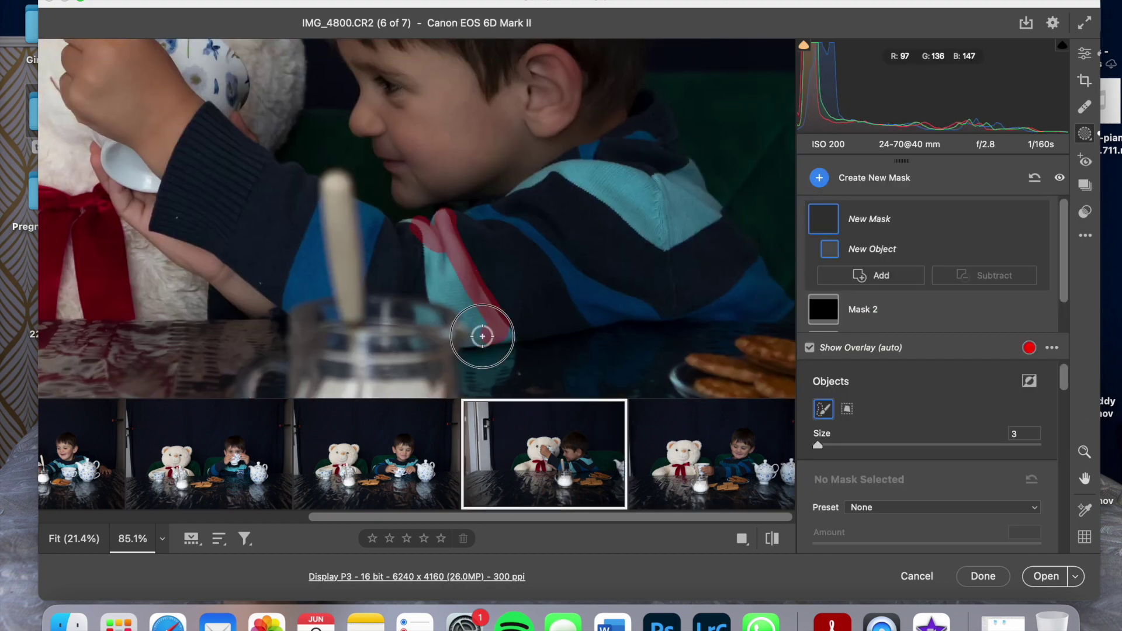
Extend the sweater mask and shift its Hue to +27.0, then view the Green curve channel
{"action": "left_click_drag", "start_coordinate": [579, 186], "coordinate": [709, 218]}
{"action": "scroll", "coordinate": [895, 431], "scroll_direction": "down", "scroll_amount": 5}
{"action": "left_click_drag", "start_coordinate": [927, 451], "coordinate": [945, 456]}
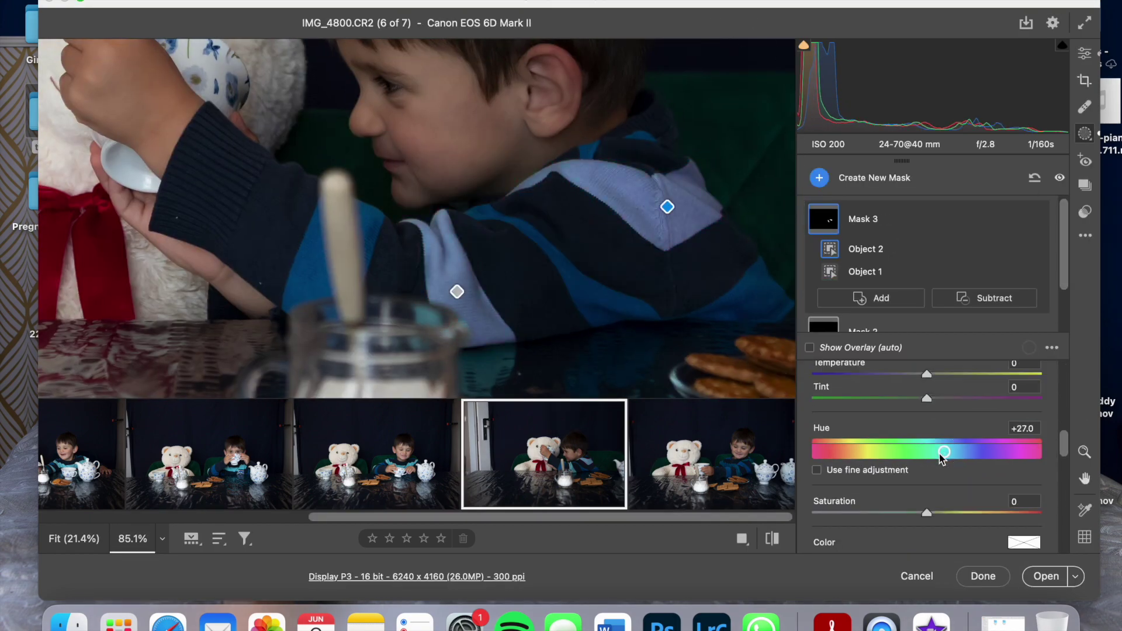
{"action": "scroll", "coordinate": [897, 458], "scroll_direction": "up", "scroll_amount": 3}
{"action": "scroll", "coordinate": [924, 466], "scroll_direction": "down", "scroll_amount": 2}
{"action": "scroll", "coordinate": [920, 422], "scroll_direction": "down", "scroll_amount": 4}
{"action": "scroll", "coordinate": [920, 422], "scroll_direction": "down", "scroll_amount": 4}
{"action": "left_click", "coordinate": [918, 388]}
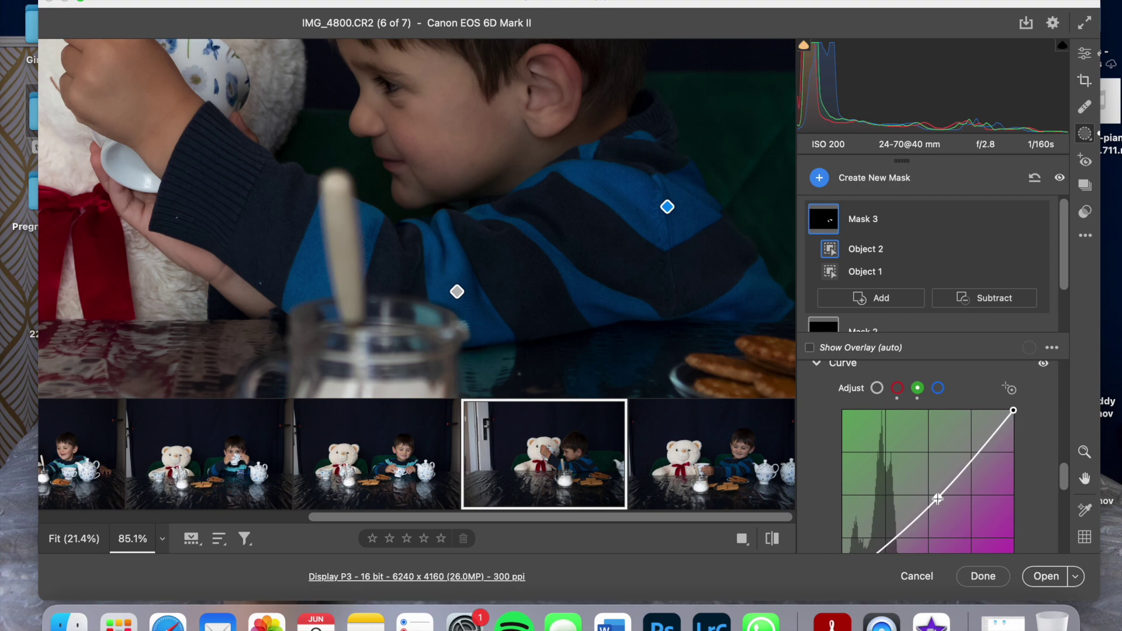
On the fifth photo, brush a Select Objects mask over the sweater and view its Blue curve
{"action": "key", "text": "Left"}
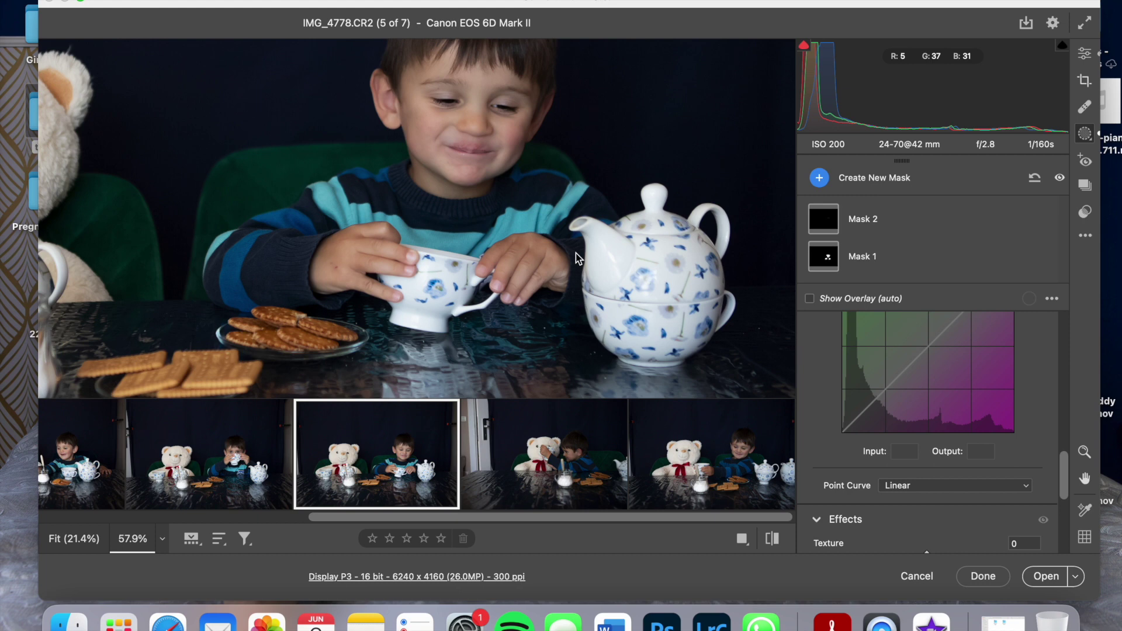
{"action": "left_click", "coordinate": [820, 177]}
{"action": "left_click", "coordinate": [865, 245]}
{"action": "left_click_drag", "start_coordinate": [326, 187], "coordinate": [577, 188]}
{"action": "scroll", "coordinate": [927, 523], "scroll_direction": "up", "scroll_amount": 3}
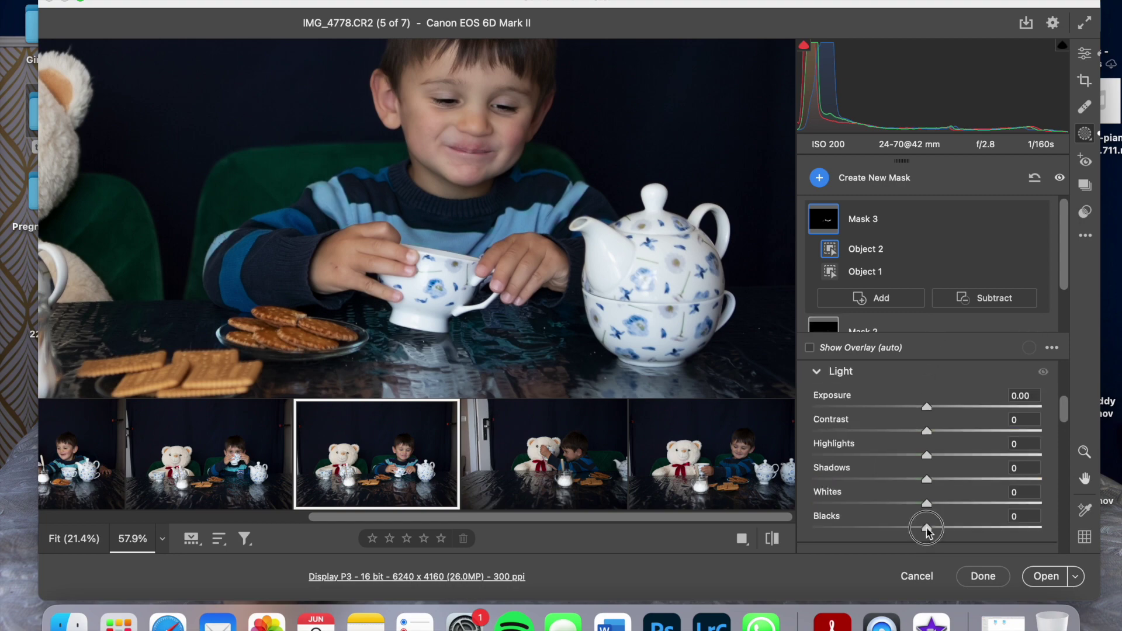
{"action": "scroll", "coordinate": [915, 511], "scroll_direction": "down", "scroll_amount": 2}
{"action": "scroll", "coordinate": [924, 497], "scroll_direction": "down", "scroll_amount": 5}
{"action": "left_click", "coordinate": [937, 364]}
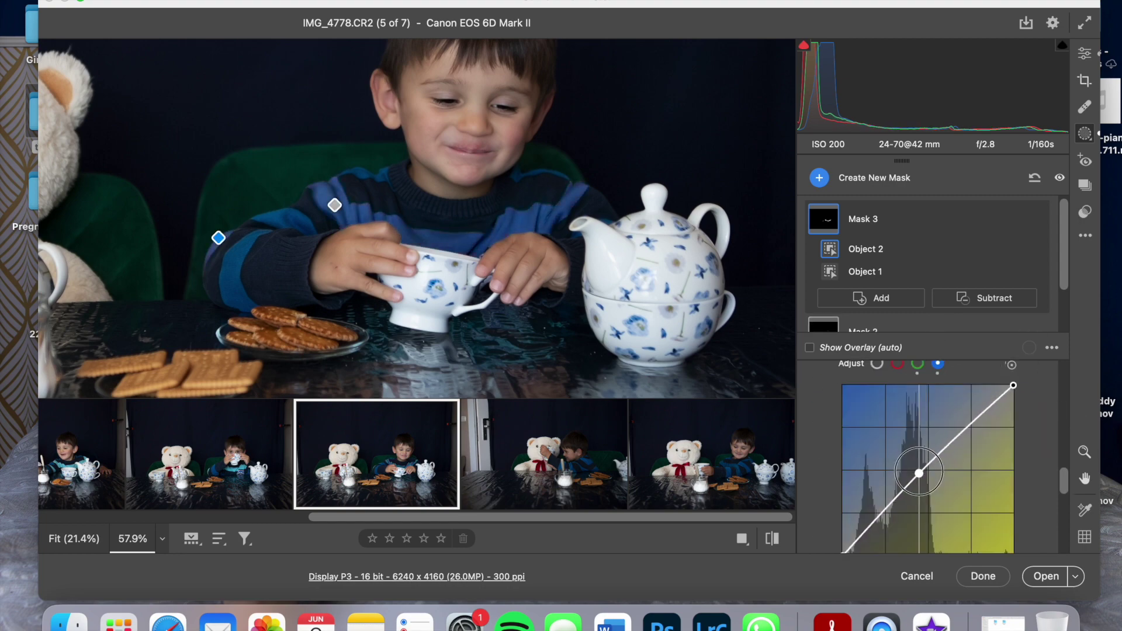
{"action": "scroll", "coordinate": [279, 439], "scroll_direction": "left", "scroll_amount": 3}
On the fourth photo, add Object 3 to Mask 3 and darken it to Exposure -0.70
{"action": "left_click", "coordinate": [561, 456]}
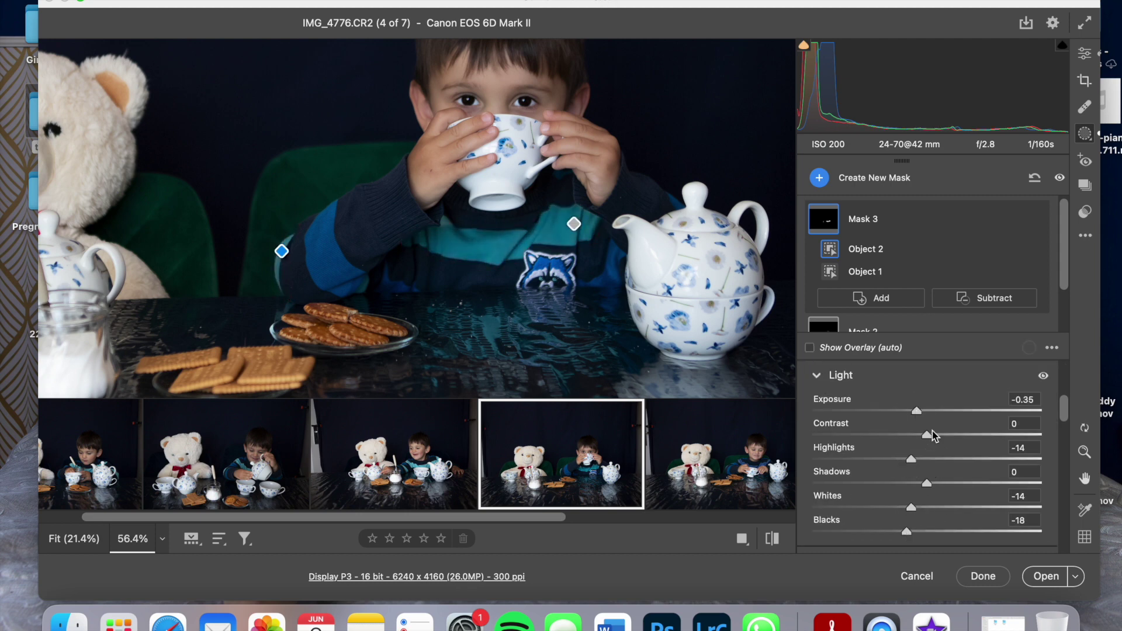
{"action": "scroll", "coordinate": [927, 508], "scroll_direction": "down", "scroll_amount": 5}
{"action": "left_click", "coordinate": [918, 363]}
{"action": "scroll", "coordinate": [861, 430], "scroll_direction": "up", "scroll_amount": 3}
{"action": "scroll", "coordinate": [861, 430], "scroll_direction": "up", "scroll_amount": 5}
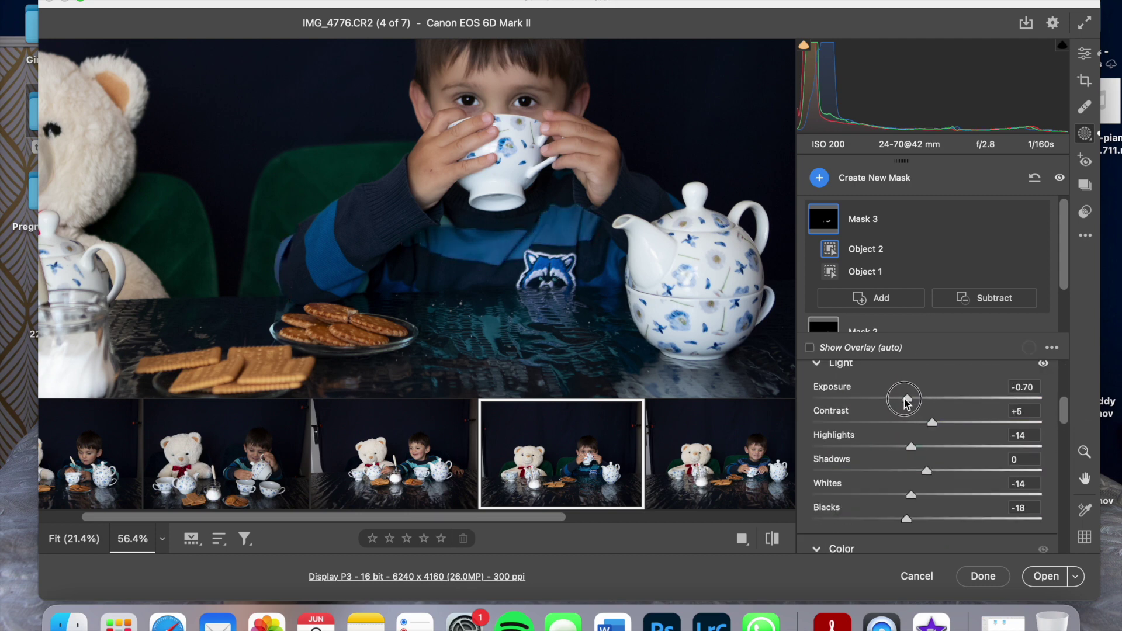
{"action": "left_click", "coordinate": [870, 297]}
{"action": "left_click", "coordinate": [947, 358]}
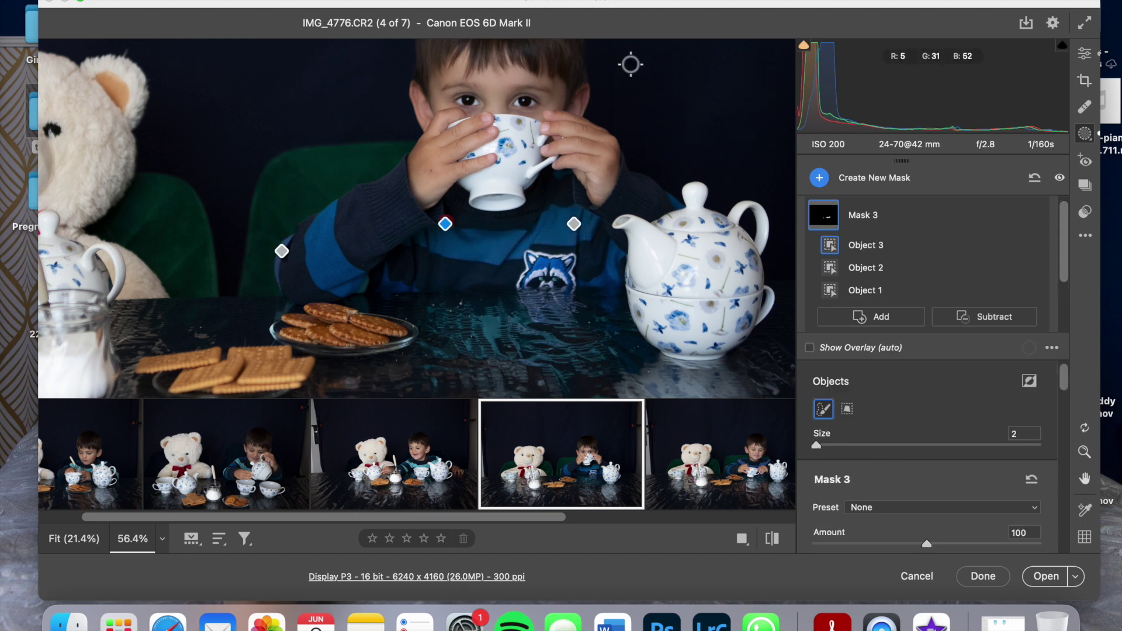
Switch to the second photo and start a new mask
{"action": "left_click", "coordinate": [246, 462]}
{"action": "scroll", "coordinate": [585, 281], "scroll_direction": "down", "scroll_amount": 3}
{"action": "left_click", "coordinate": [819, 178]}
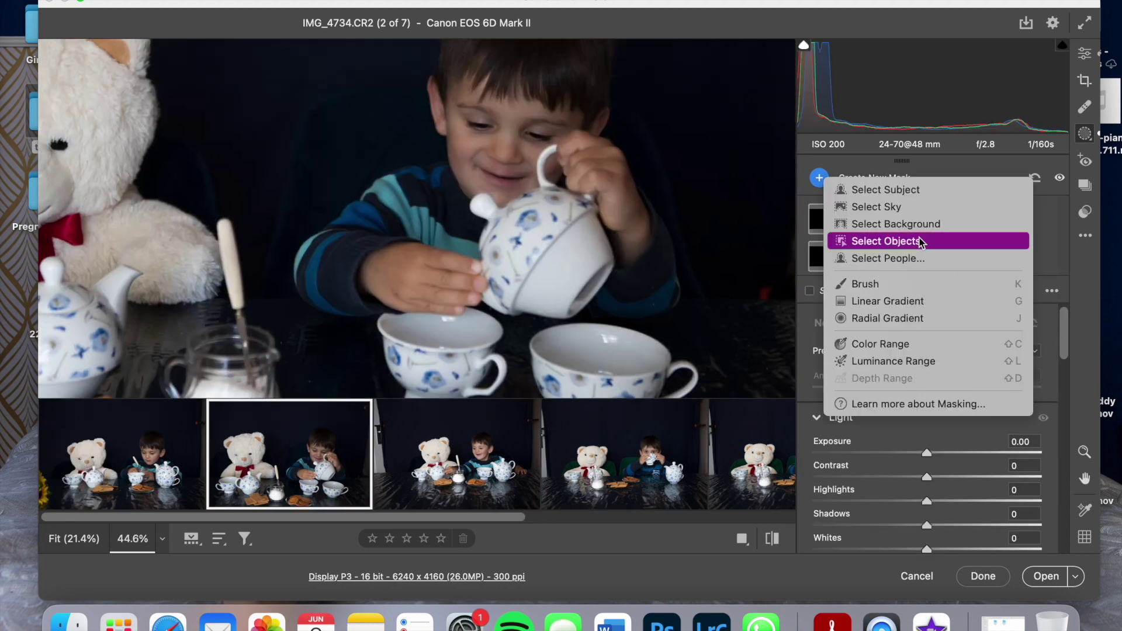
Mark the child and the sweater as objects in a Select Objects mask
{"action": "left_click", "coordinate": [886, 241]}
{"action": "left_click", "coordinate": [421, 225]}
{"action": "left_click", "coordinate": [302, 248]}
{"action": "scroll", "coordinate": [947, 454], "scroll_direction": "down", "scroll_amount": 1}
{"action": "scroll", "coordinate": [909, 544], "scroll_direction": "down", "scroll_amount": 5}
{"action": "scroll", "coordinate": [941, 409], "scroll_direction": "down", "scroll_amount": 3}
On the first photo, build a Select Objects mask of the teapot, its handle, the glass and sleeve
{"action": "left_click", "coordinate": [938, 374]}
{"action": "left_click", "coordinate": [123, 456]}
{"action": "left_click", "coordinate": [819, 178]}
{"action": "left_click", "coordinate": [902, 238]}
{"action": "left_click", "coordinate": [669, 240]}
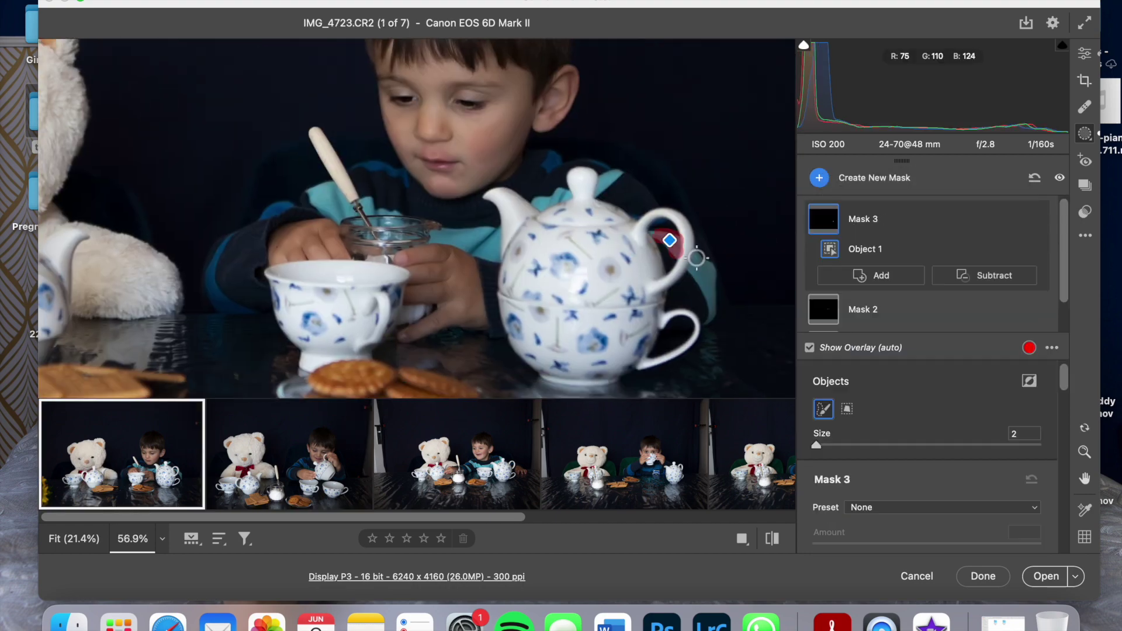
{"action": "left_click", "coordinate": [556, 193]}
{"action": "left_click", "coordinate": [612, 185]}
{"action": "left_click", "coordinate": [329, 199]}
{"action": "left_click", "coordinate": [375, 215]}
{"action": "left_click", "coordinate": [375, 233]}
Tone the mask down with Exposure -0.75, lower Highlights and Contrast +22, adjusting the Green curve
{"action": "left_click_drag", "start_coordinate": [926, 449], "coordinate": [914, 448]}
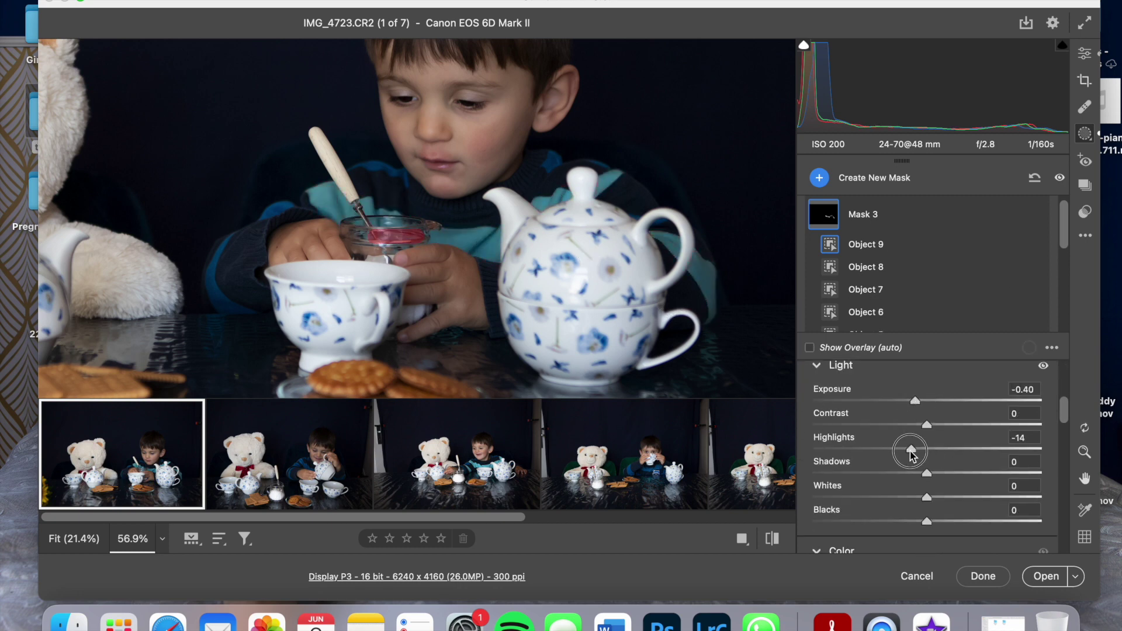
{"action": "left_click_drag", "start_coordinate": [926, 521], "coordinate": [907, 521]}
{"action": "scroll", "coordinate": [923, 468], "scroll_direction": "down", "scroll_amount": 5}
{"action": "left_click", "coordinate": [919, 363]}
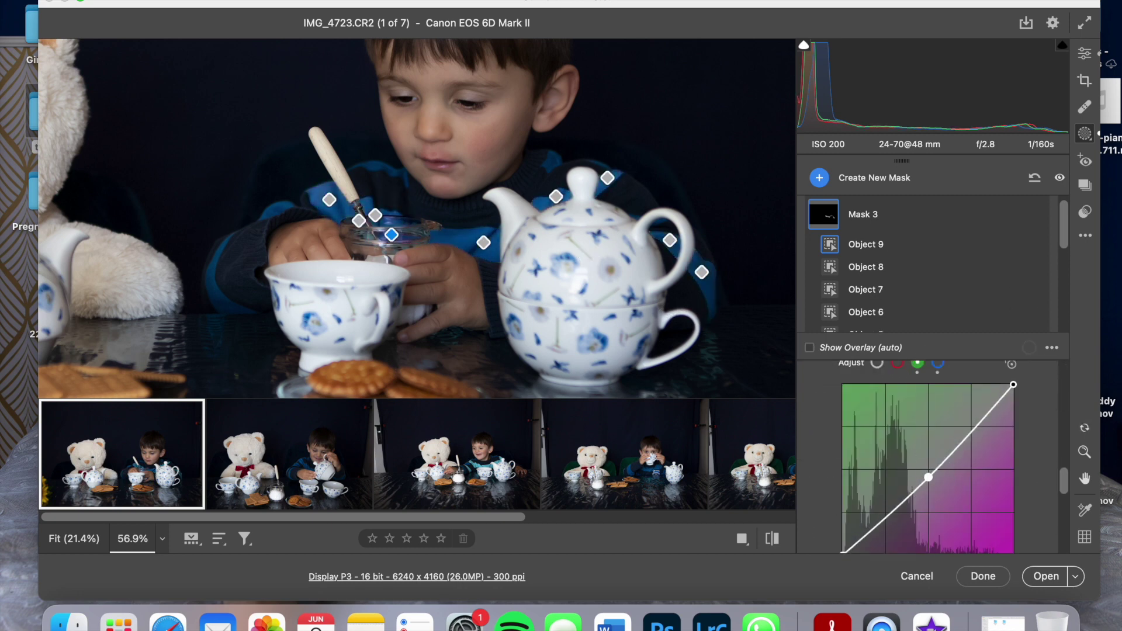
{"action": "scroll", "coordinate": [923, 468], "scroll_direction": "up", "scroll_amount": 5}
{"action": "left_click_drag", "start_coordinate": [913, 479], "coordinate": [906, 479]}
Select all seven photos and open them in Photoshop
{"action": "key", "text": "ctrl+a"}
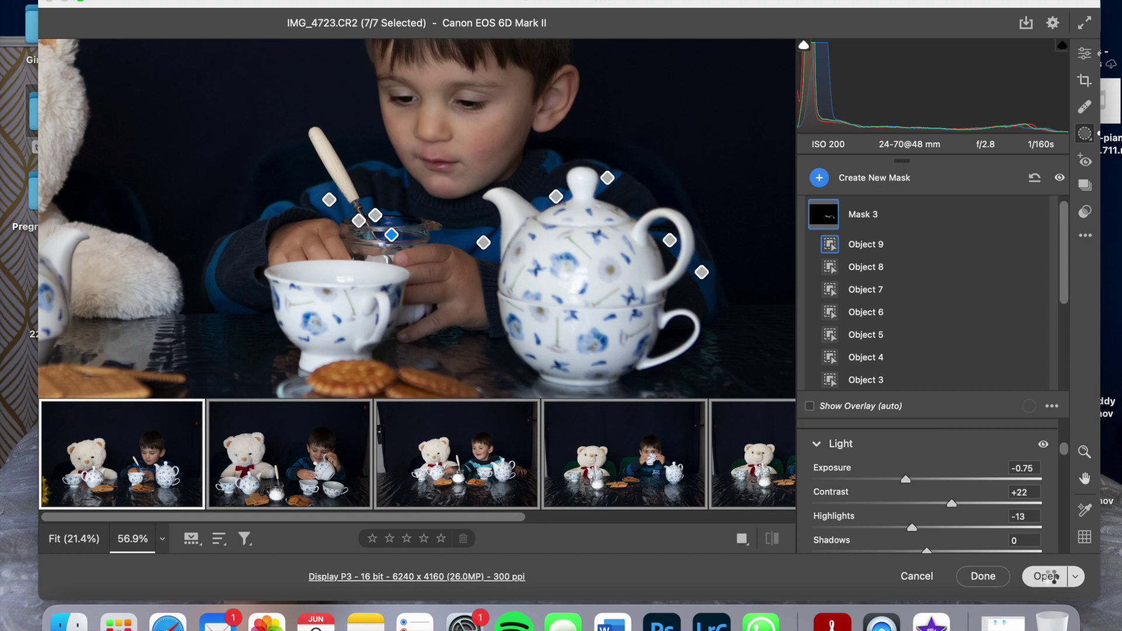
{"action": "left_click", "coordinate": [1046, 577]}
{"action": "left_click", "coordinate": [15, 102]}
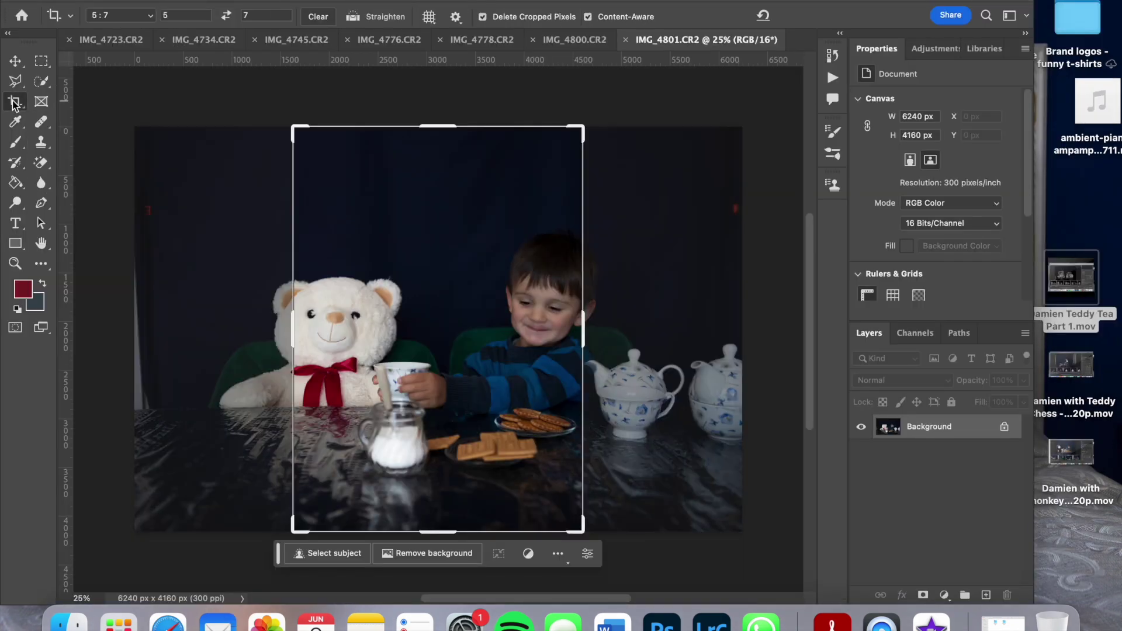
Crop IMG_4801 to a landscape 5:7 frame, tightening the top and recentring the photo
{"action": "left_click", "coordinate": [226, 18]}
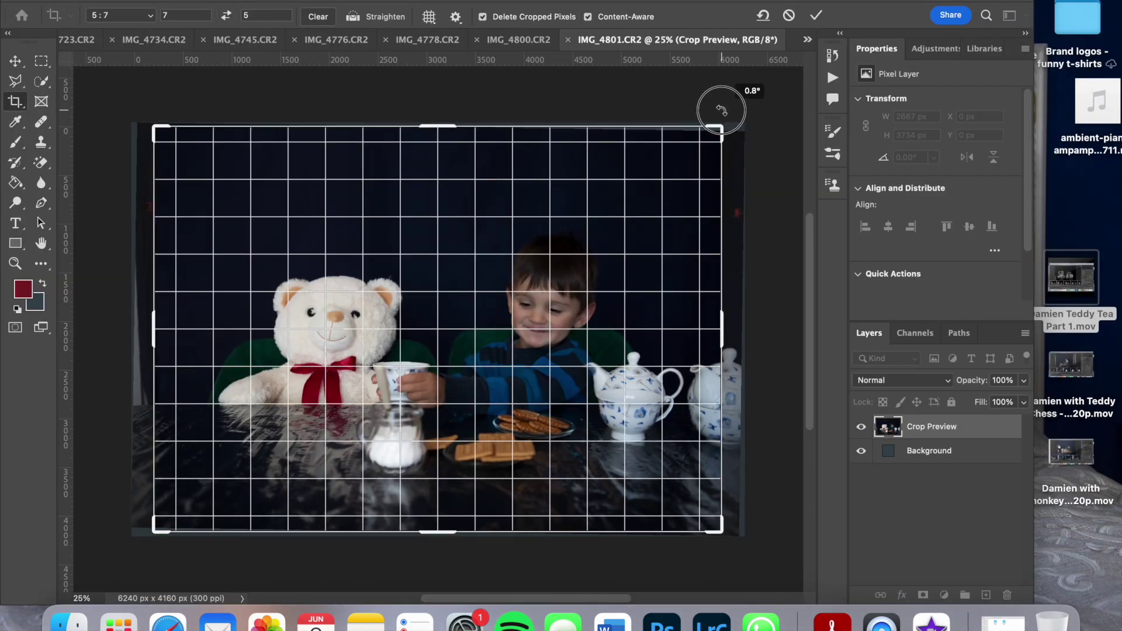
{"action": "left_click_drag", "start_coordinate": [437, 125], "coordinate": [438, 149]}
{"action": "left_click_drag", "start_coordinate": [564, 264], "coordinate": [579, 268]}
{"action": "key", "text": "Return"}
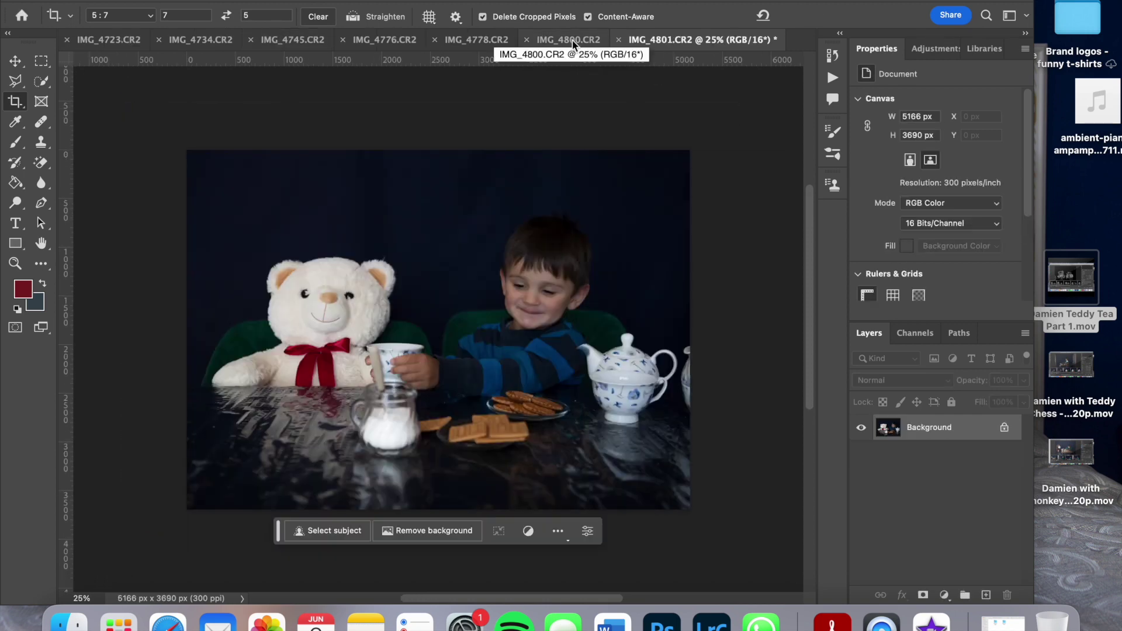
Crop IMG_4800 to 5:7, pulling in the left edge and moving the photo up 79 px
{"action": "left_click", "coordinate": [573, 46]}
{"action": "left_click_drag", "start_coordinate": [622, 314], "coordinate": [602, 314]}
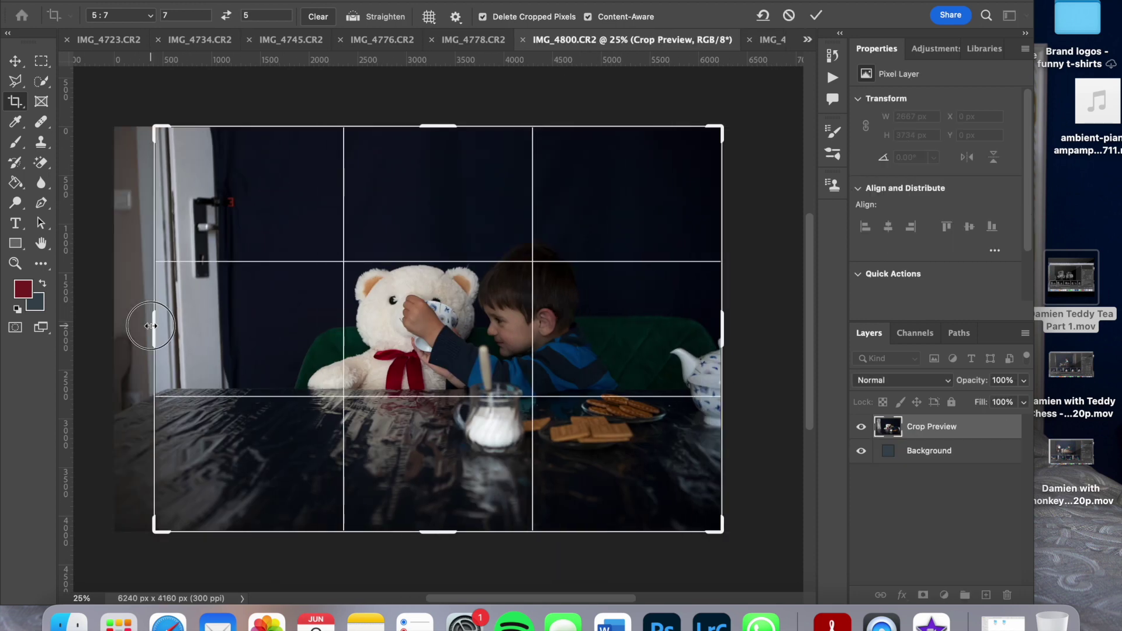
{"action": "left_click_drag", "start_coordinate": [150, 325], "coordinate": [197, 326]}
{"action": "left_click_drag", "start_coordinate": [401, 302], "coordinate": [401, 314]}
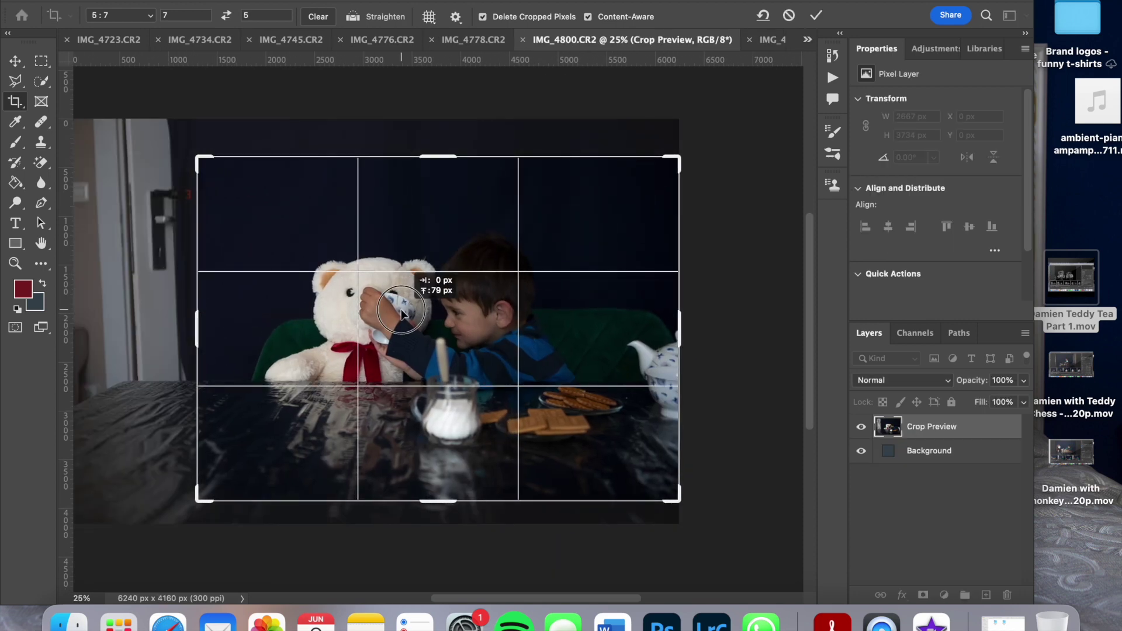
{"action": "key", "text": "Return"}
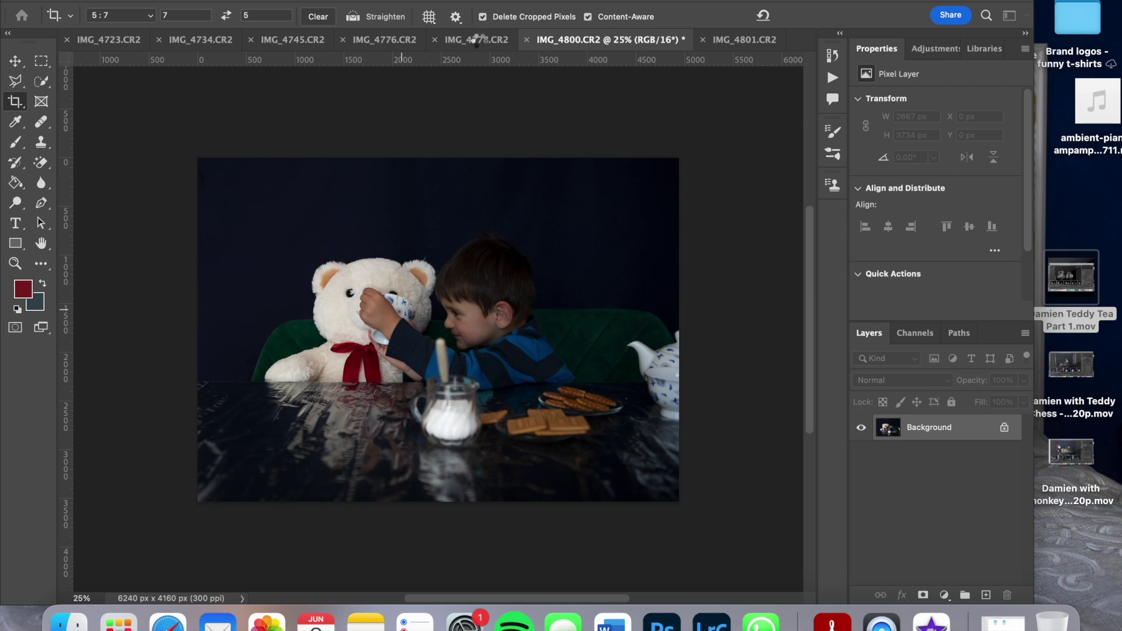
Crop IMG_4778 to 5:7, lowering the top edge and shifting the photo 82 px
{"action": "left_click", "coordinate": [477, 40]}
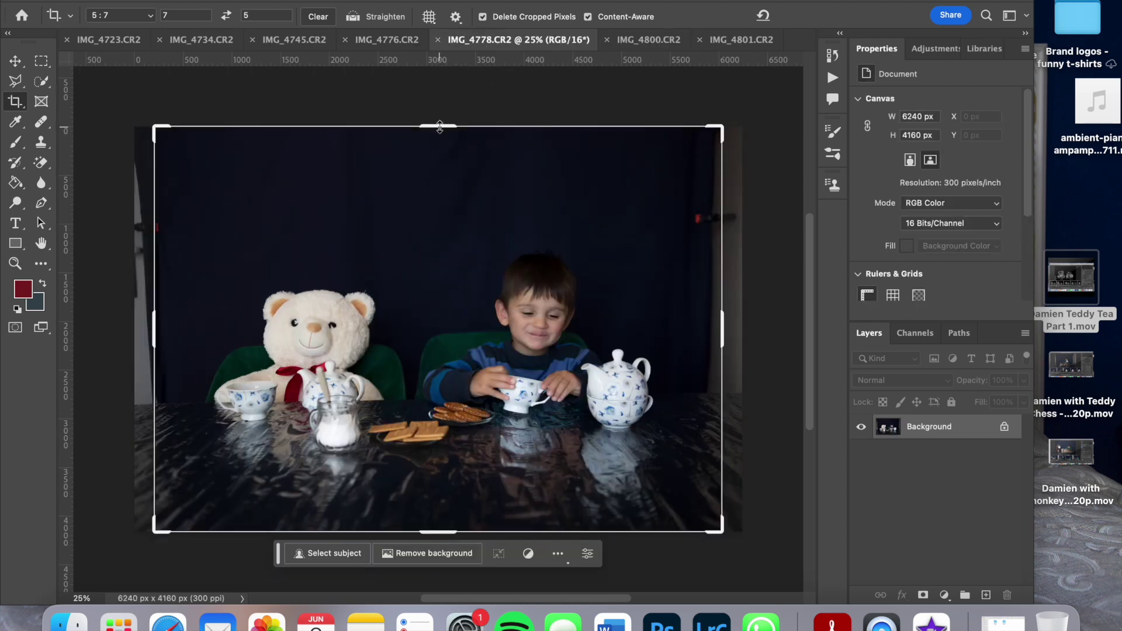
{"action": "left_click_drag", "start_coordinate": [440, 127], "coordinate": [441, 150]}
{"action": "left_click_drag", "start_coordinate": [336, 210], "coordinate": [342, 215]}
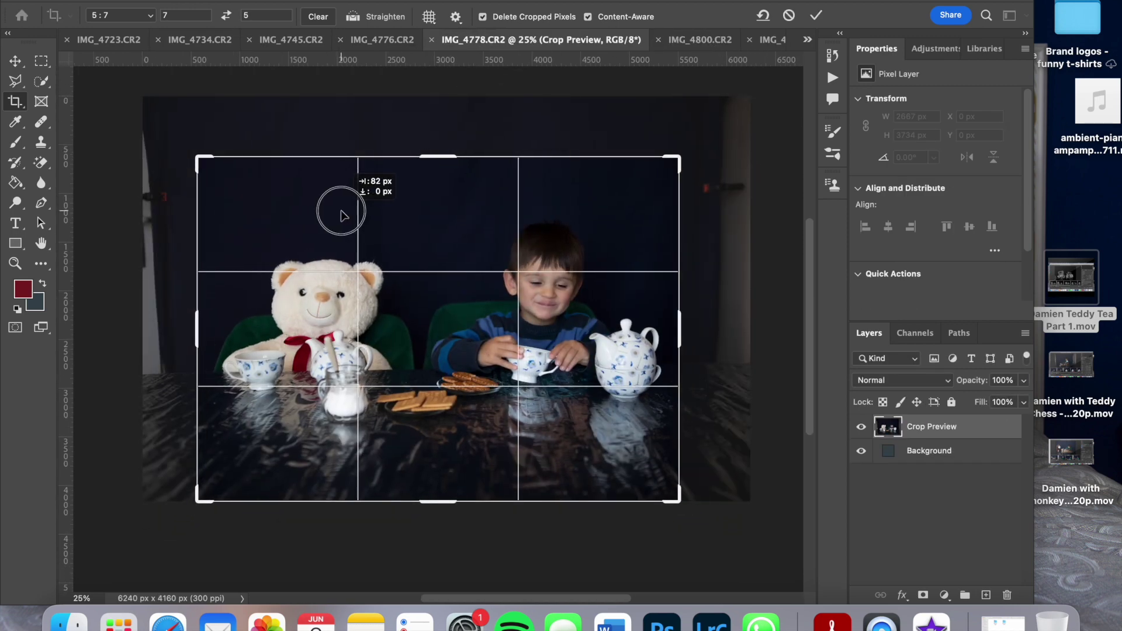
{"action": "key", "text": "Return"}
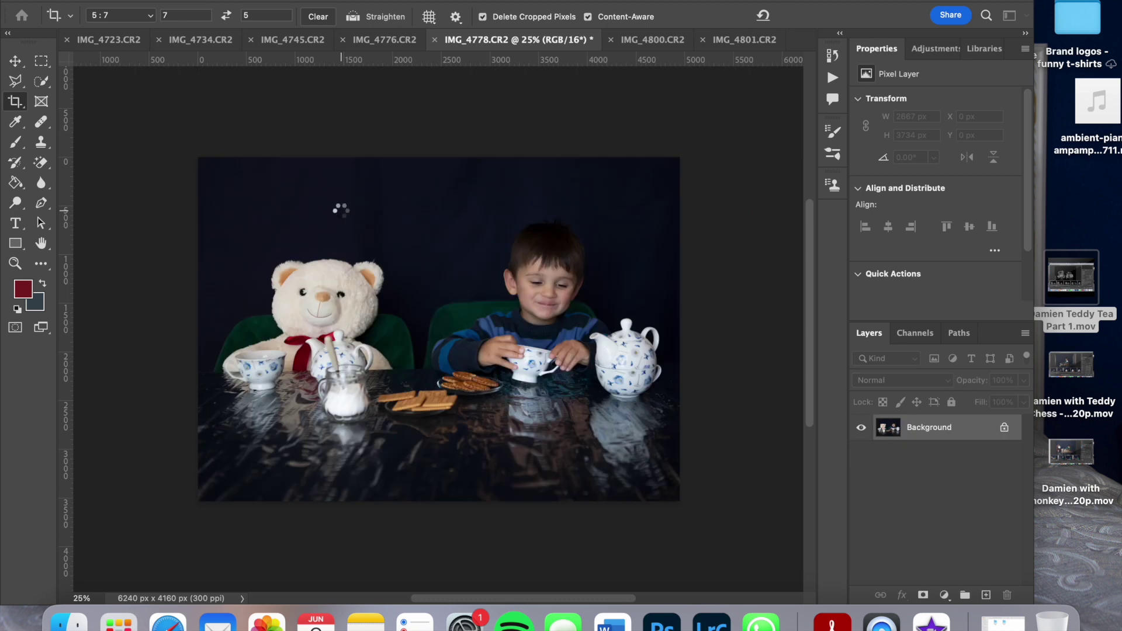
Crop IMG_4776 to 5:7, lowering the top and reframing the boy and teddy
{"action": "left_click", "coordinate": [384, 40]}
{"action": "left_click_drag", "start_coordinate": [437, 138], "coordinate": [437, 155]}
{"action": "key", "text": "Return"}
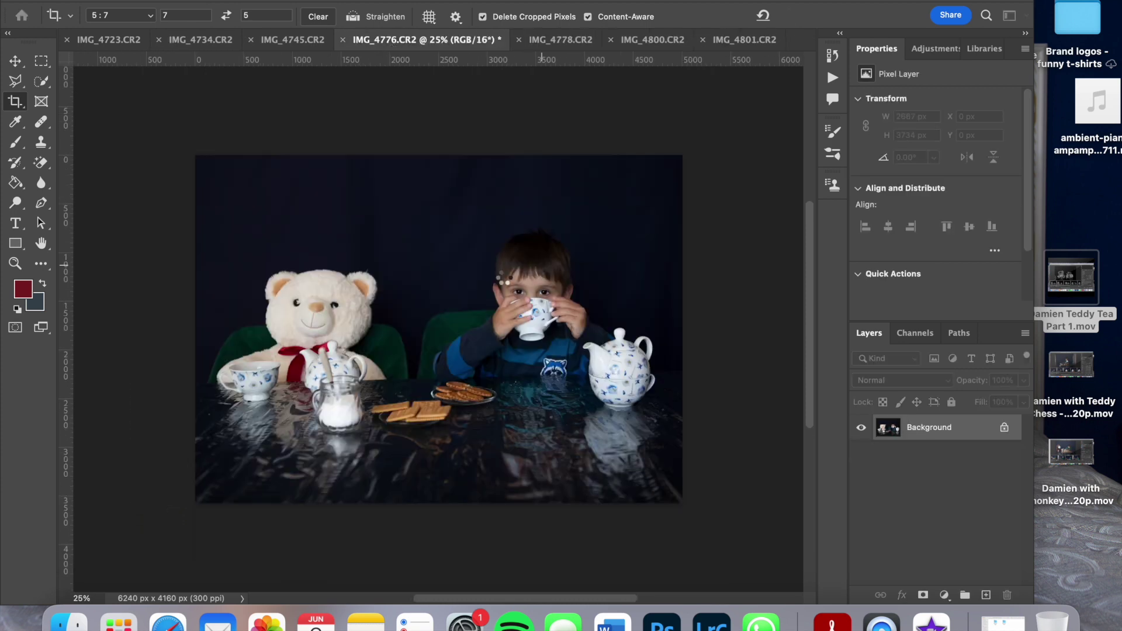
{"action": "mouse_move", "coordinate": [479, 284]}
{"action": "left_mouse_down"}
{"action": "mouse_move", "coordinate": [478, 270]}
{"action": "mouse_move", "coordinate": [579, 320]}
{"action": "left_mouse_up"}
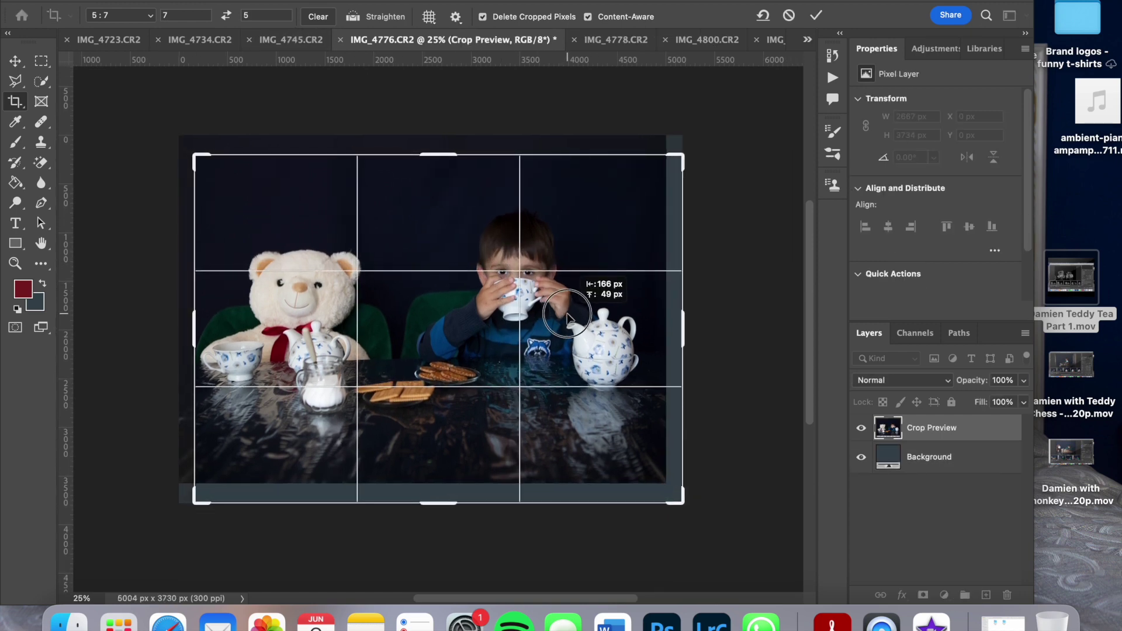
{"action": "key", "text": "Return"}
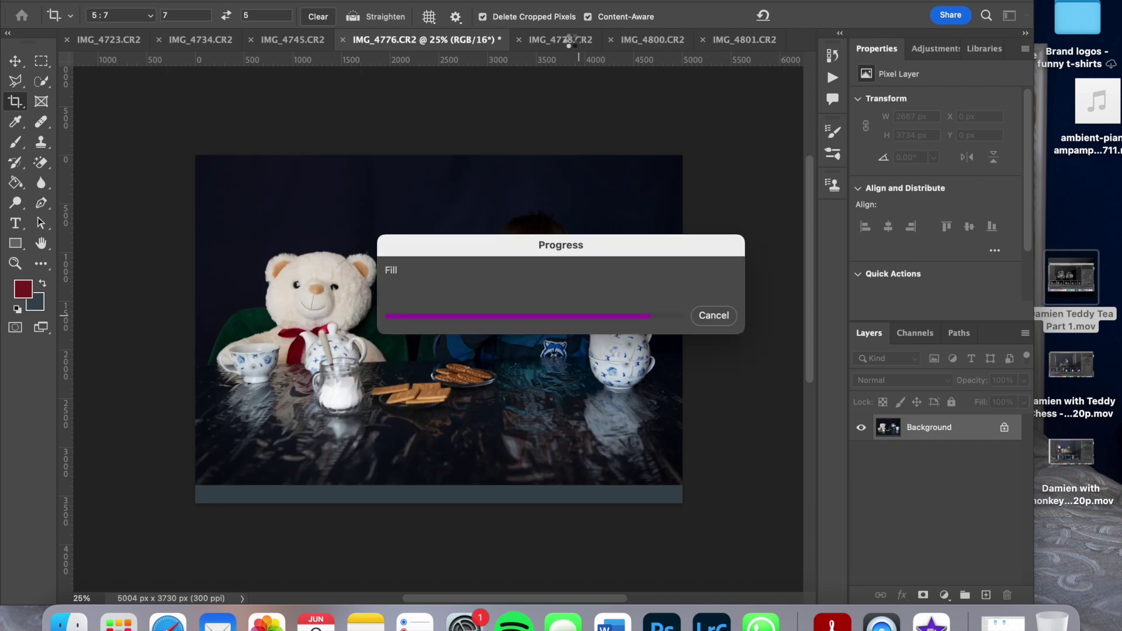
Reapply the crops on IMG_4778 and IMG_4801
{"action": "left_click", "coordinate": [564, 39]}
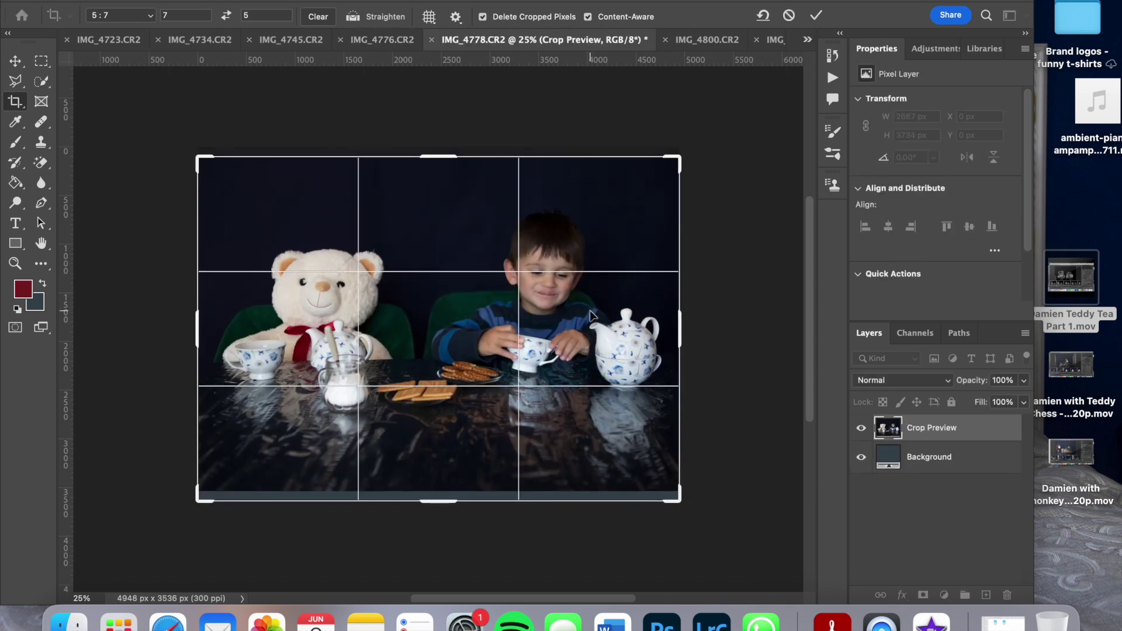
{"action": "key", "text": "Return"}
{"action": "left_click", "coordinate": [643, 40]}
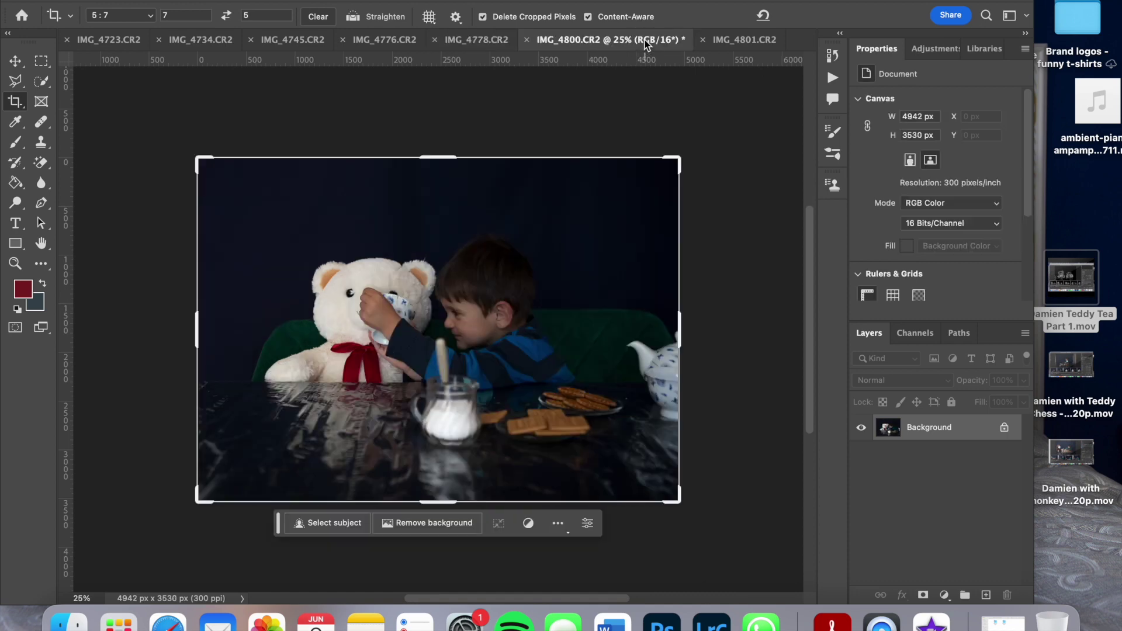
{"action": "left_click", "coordinate": [775, 40]}
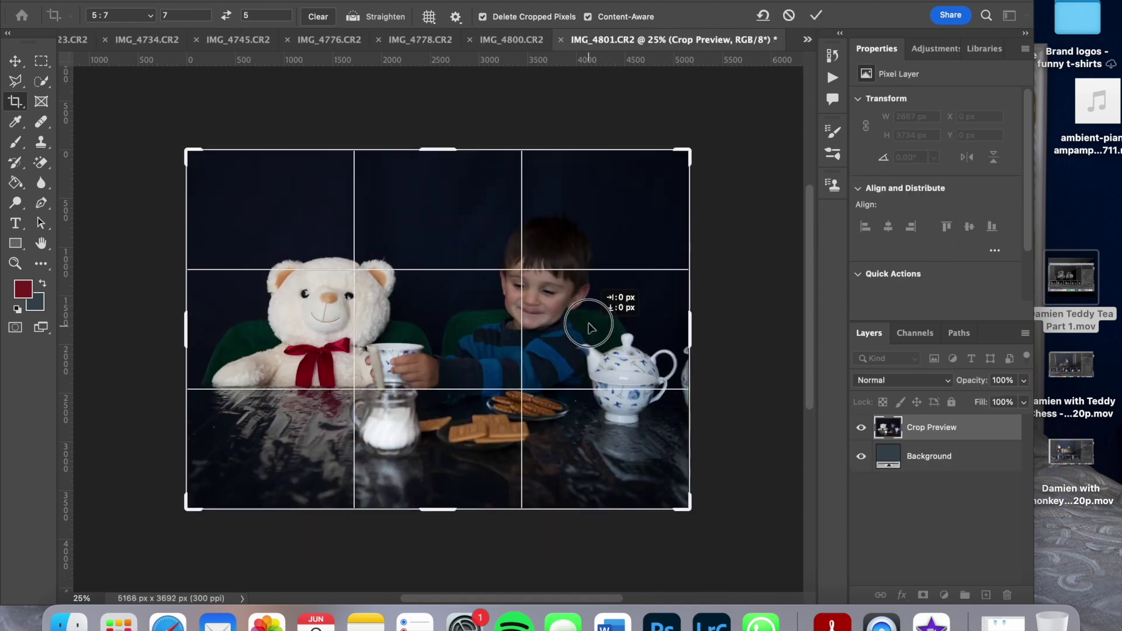
{"action": "key", "text": "Return"}
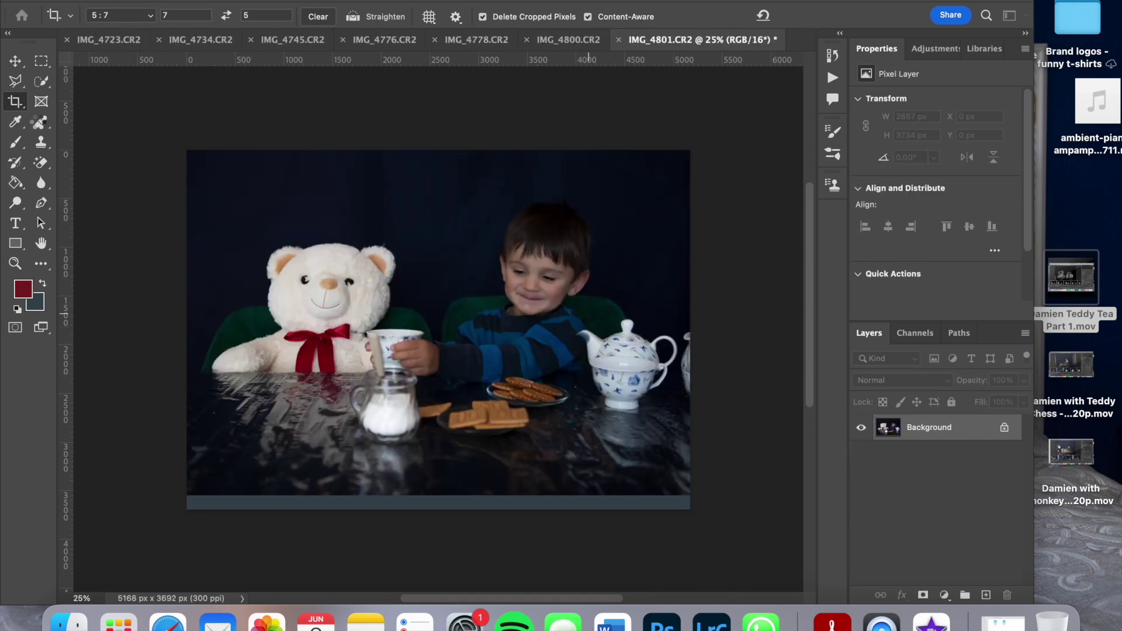
Select the Spot Healing Brush, then return to cropping and rotate the crop 0.9° to level the photo
{"action": "left_click", "coordinate": [41, 121]}
{"action": "left_click", "coordinate": [111, 119]}
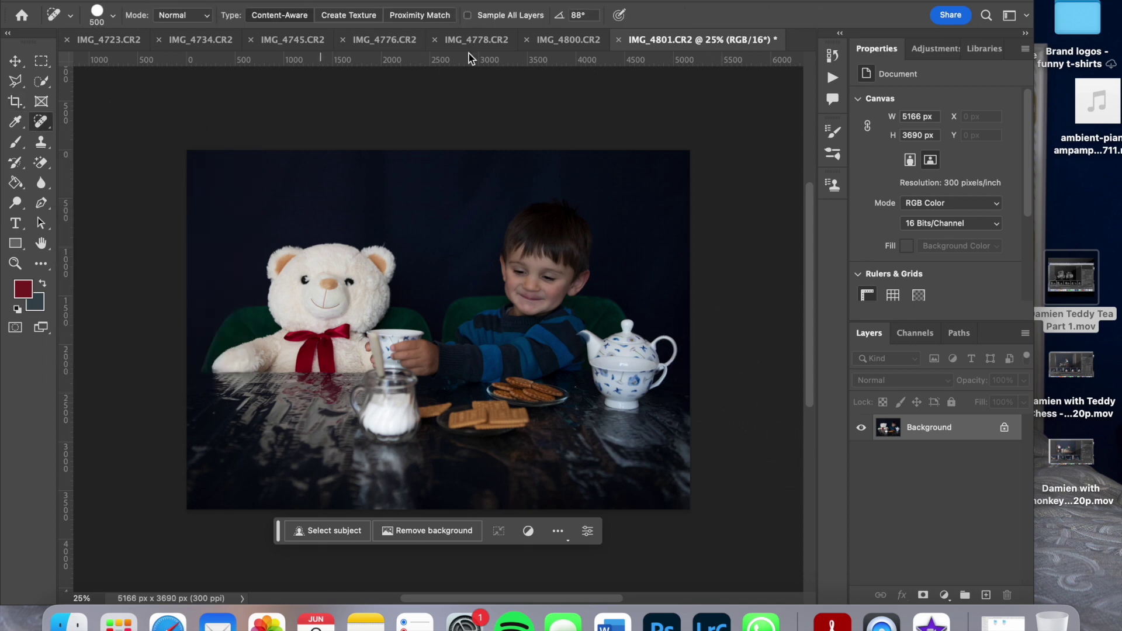
{"action": "left_click", "coordinate": [479, 42]}
{"action": "left_click", "coordinate": [16, 104]}
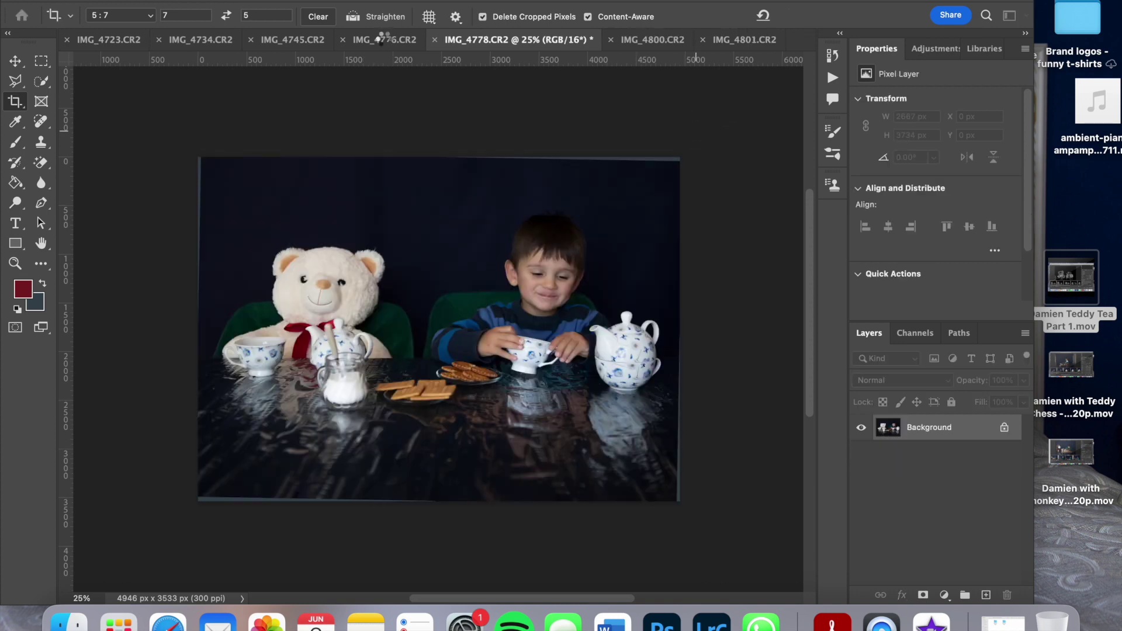
{"action": "left_click", "coordinate": [386, 40]}
{"action": "left_click_drag", "start_coordinate": [676, 116], "coordinate": [679, 121]}
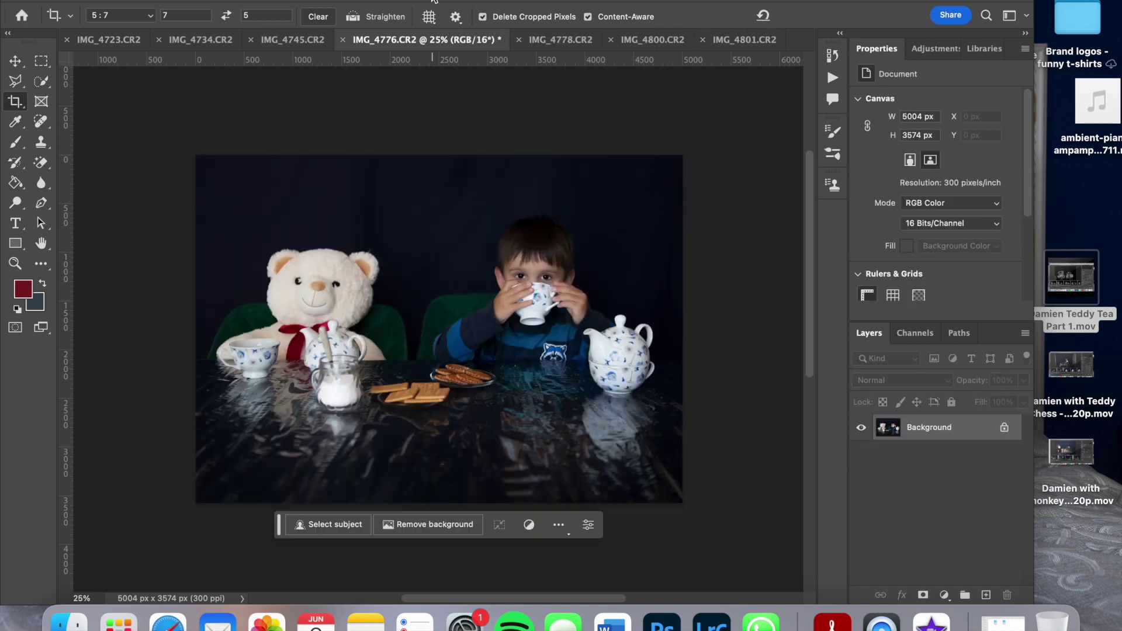
{"action": "left_click", "coordinate": [314, 40]}
Level and crop the current photo to 5:7 around the tea party, then heal the lower-left light streak
{"action": "left_click_drag", "start_coordinate": [724, 109], "coordinate": [724, 110]}
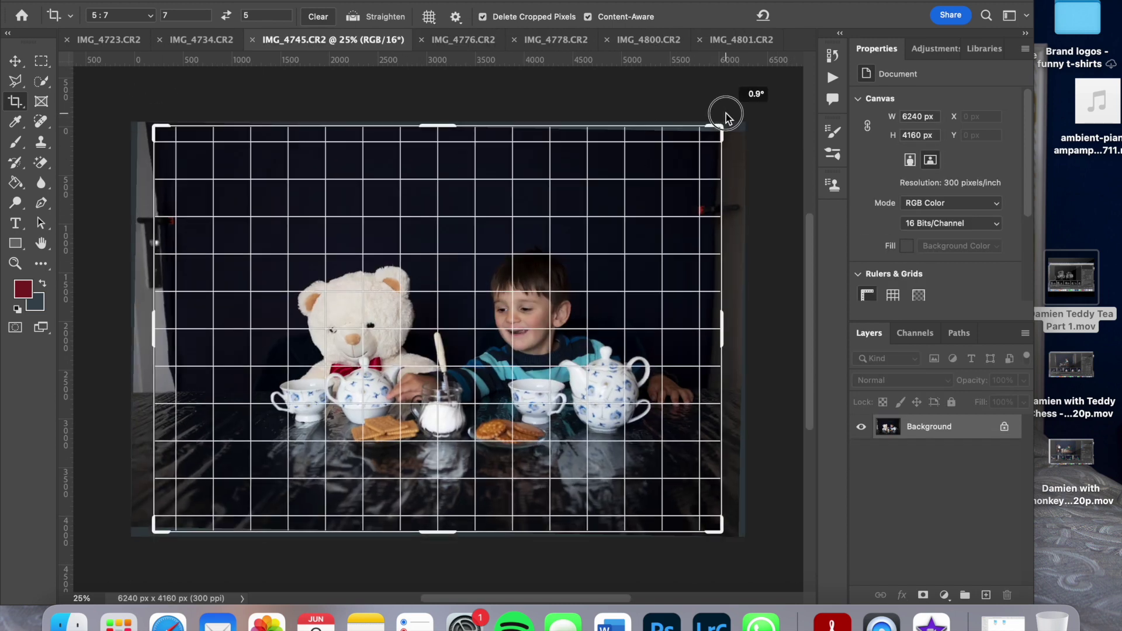
{"action": "left_click_drag", "start_coordinate": [611, 339], "coordinate": [646, 200]}
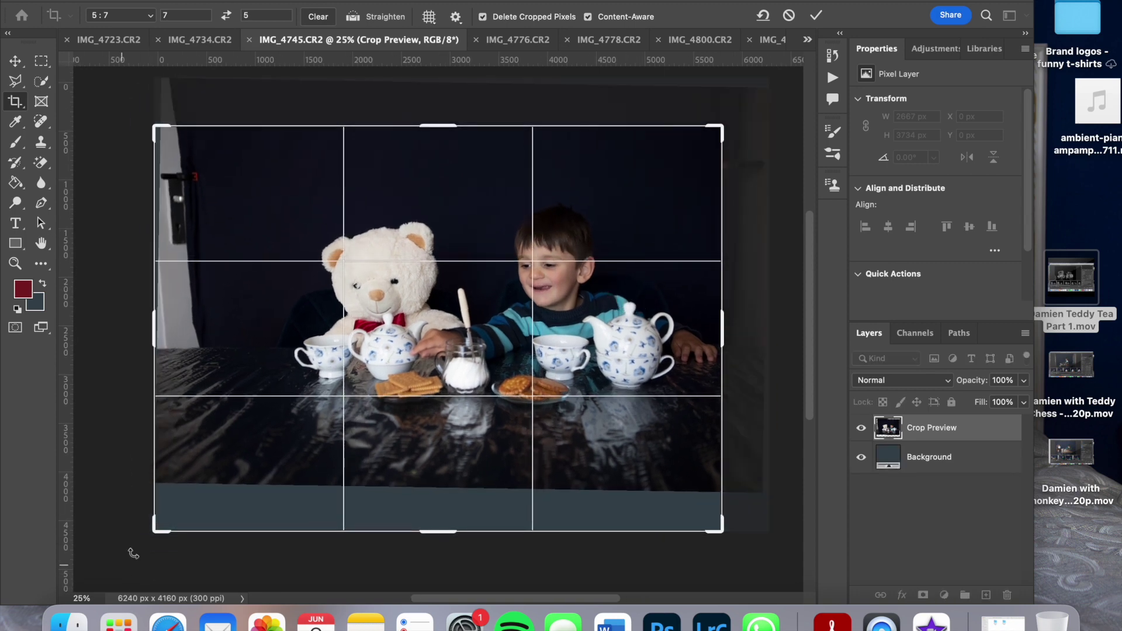
{"action": "left_click_drag", "start_coordinate": [158, 528], "coordinate": [222, 482]}
{"action": "mouse_move", "coordinate": [414, 322]}
{"action": "left_mouse_down"}
{"action": "mouse_move", "coordinate": [481, 386]}
{"action": "mouse_move", "coordinate": [460, 386]}
{"action": "left_mouse_up"}
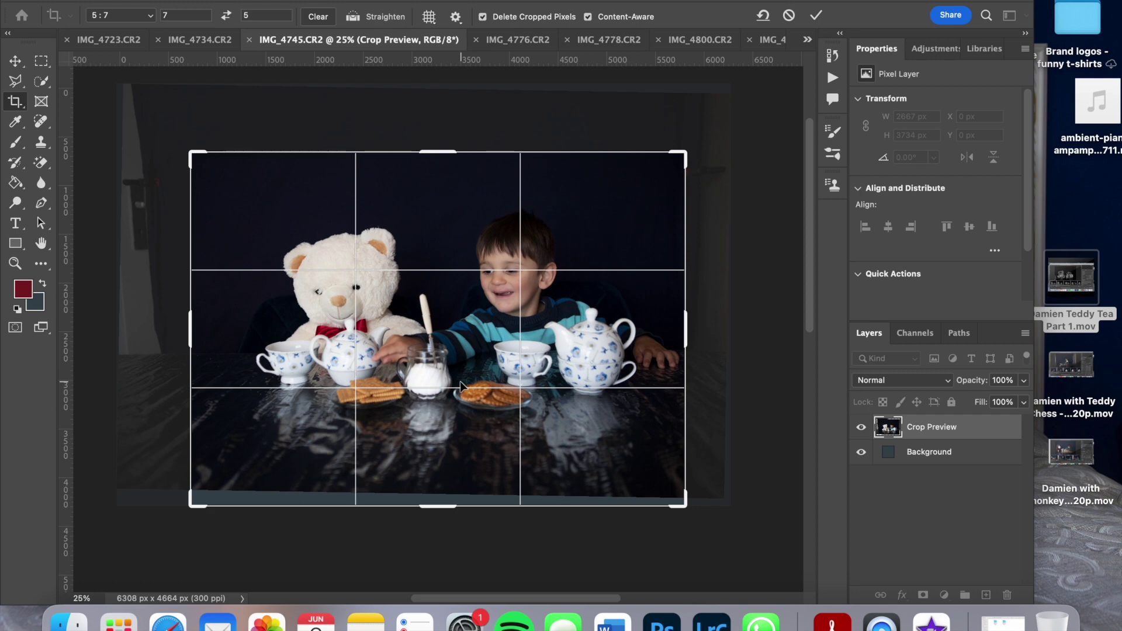
{"action": "key", "text": "Return"}
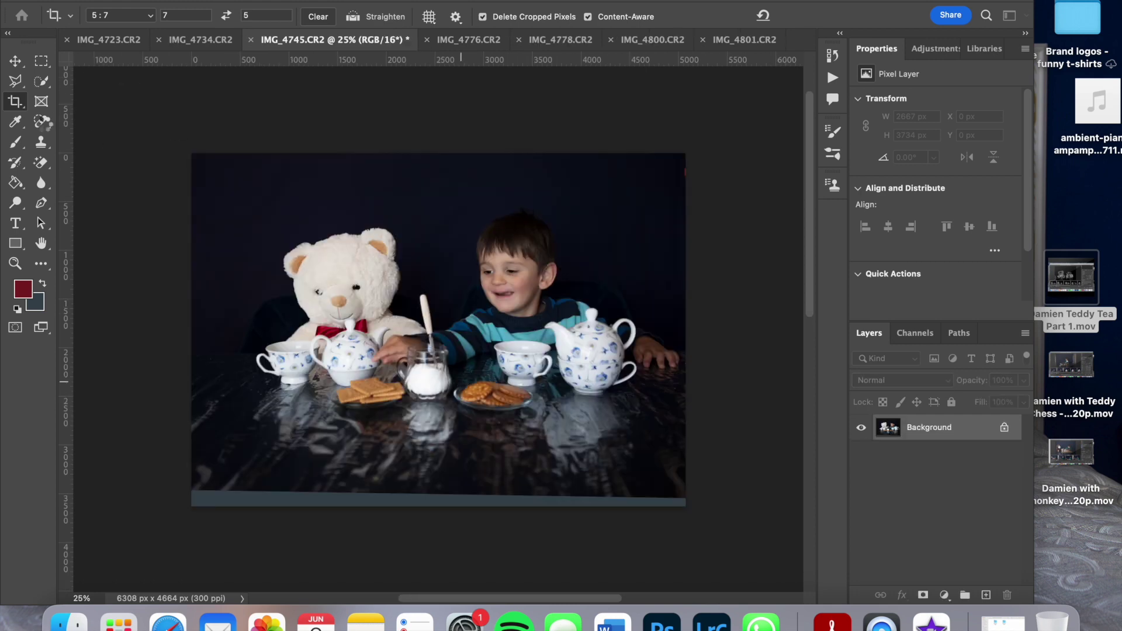
{"action": "left_click", "coordinate": [41, 121]}
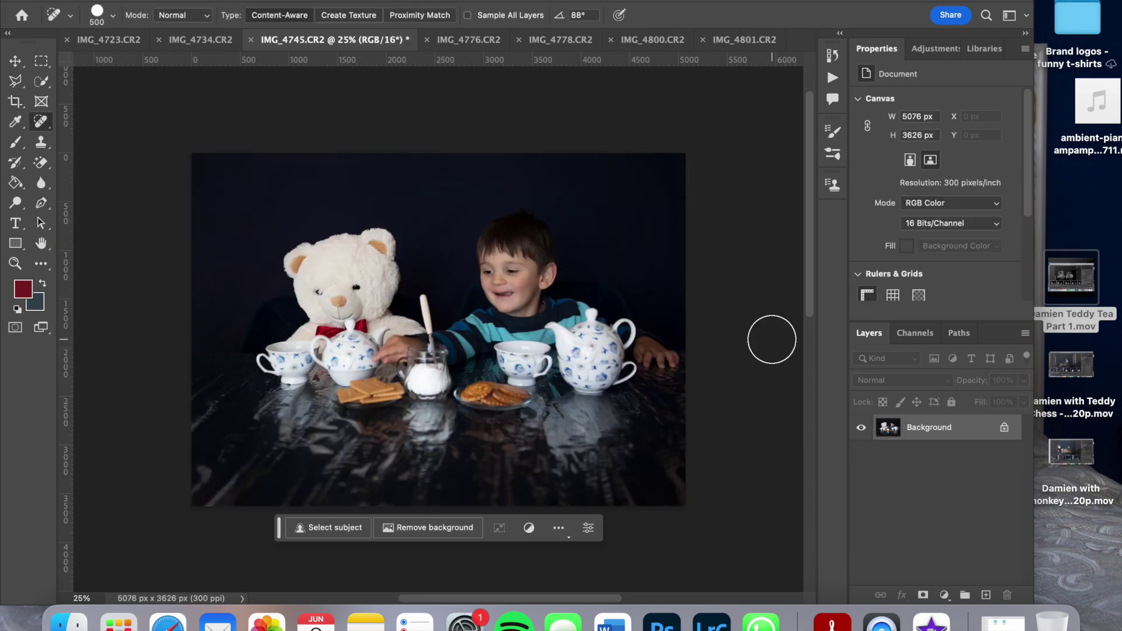
{"action": "left_click", "coordinate": [228, 482]}
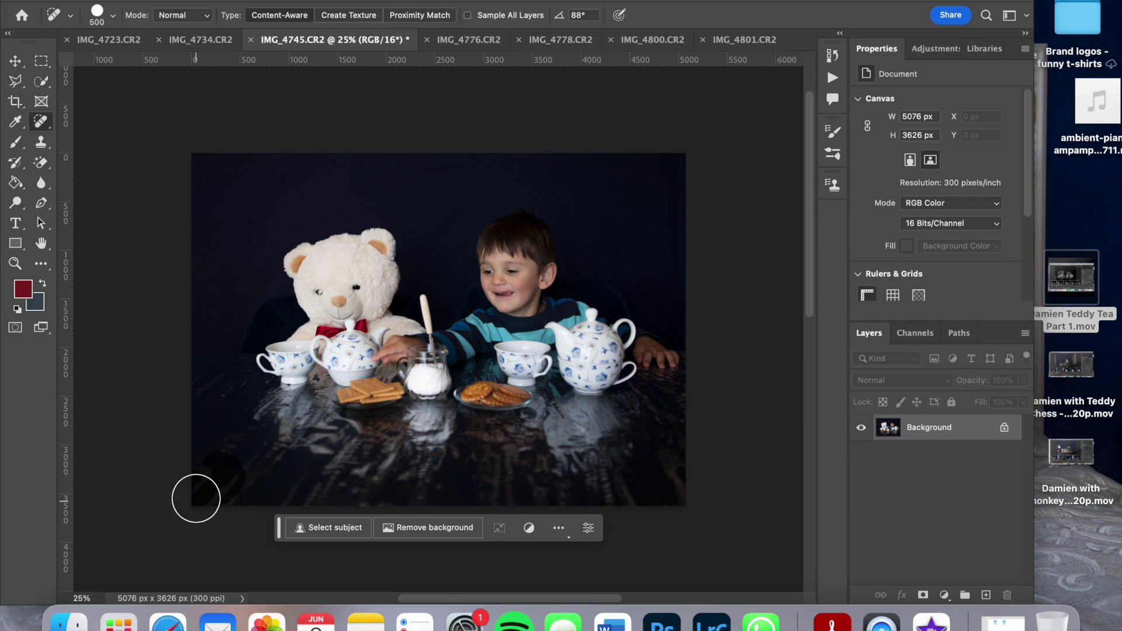
Reframe and commit 5:7 crops on IMG_4734 and IMG_4723 around the boy and teddy bear
{"action": "key", "text": "c"}
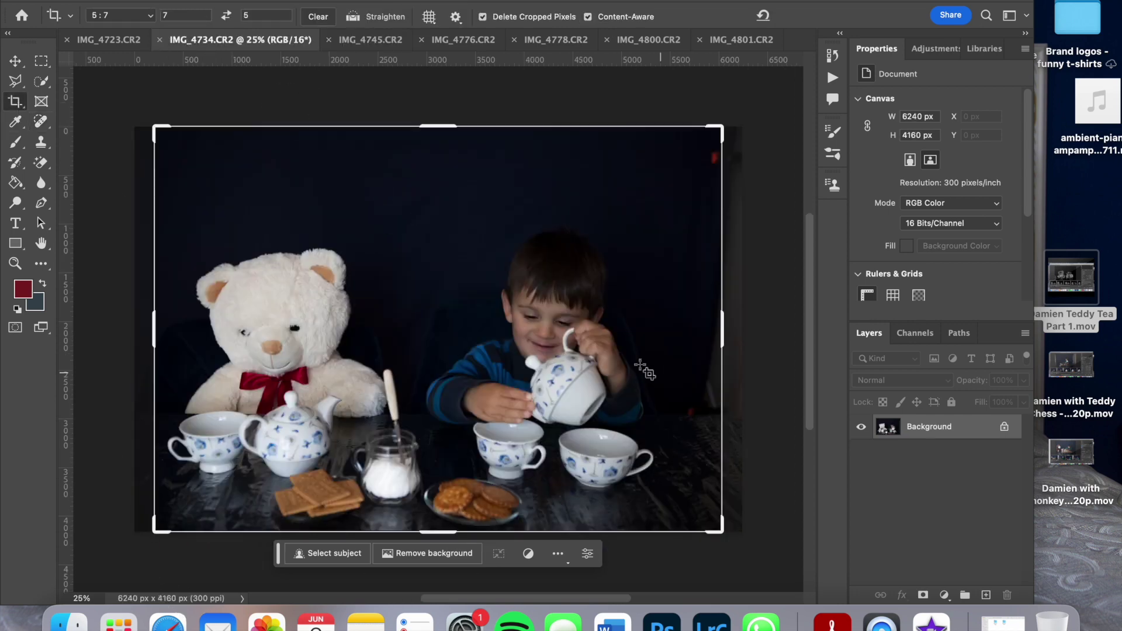
{"action": "left_click_drag", "start_coordinate": [723, 116], "coordinate": [722, 147]}
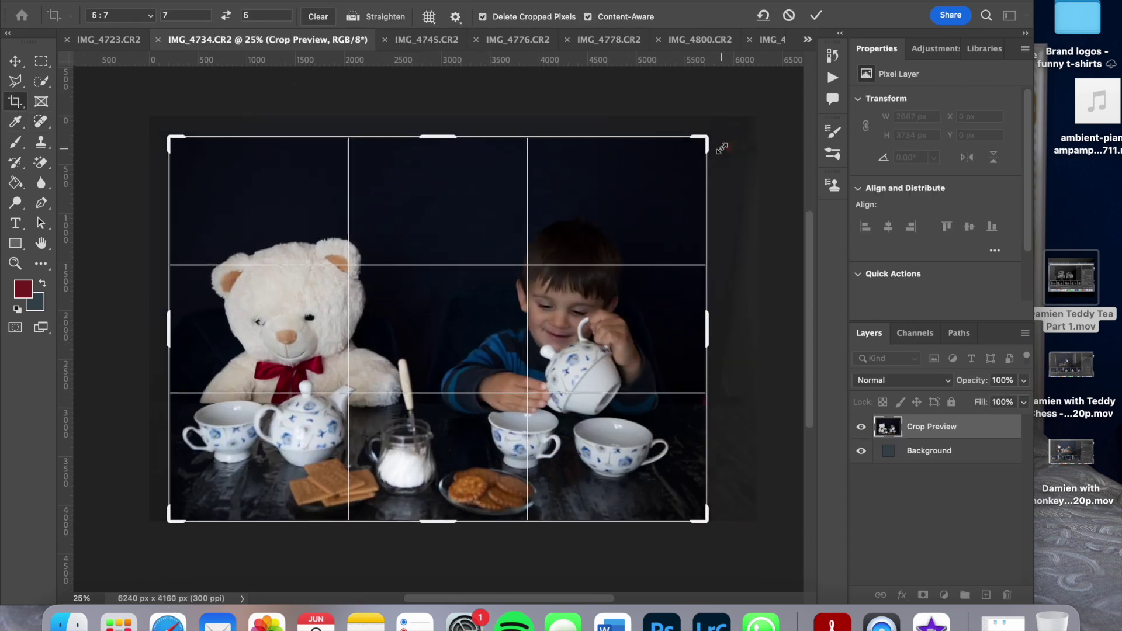
{"action": "key", "text": "Return"}
{"action": "key", "text": "j"}
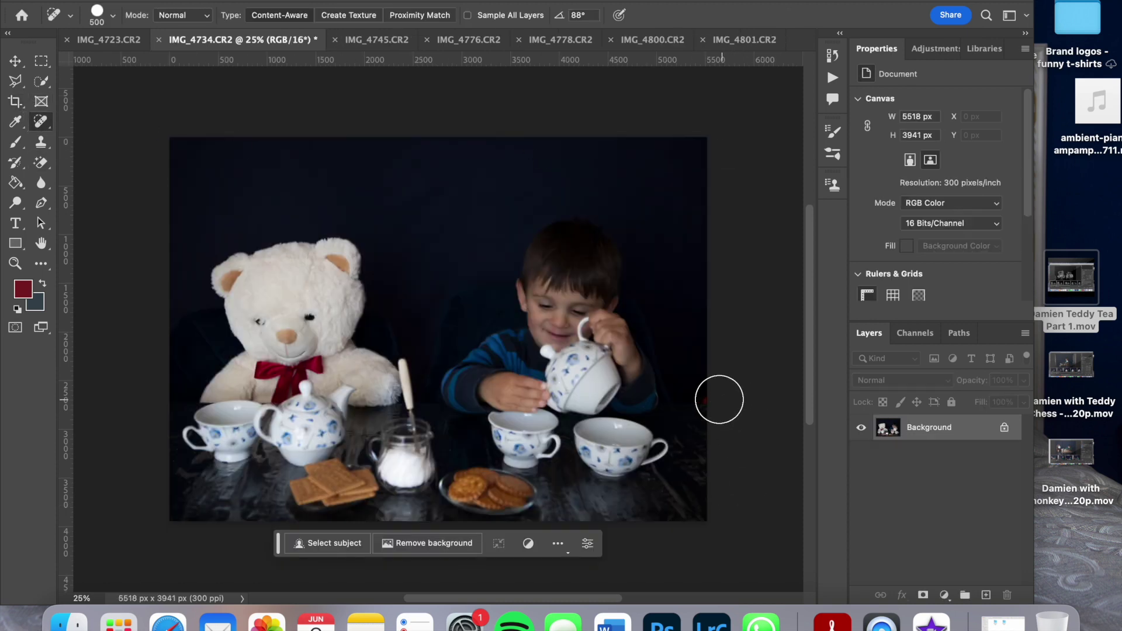
{"action": "left_click", "coordinate": [109, 39]}
{"action": "key", "text": "c"}
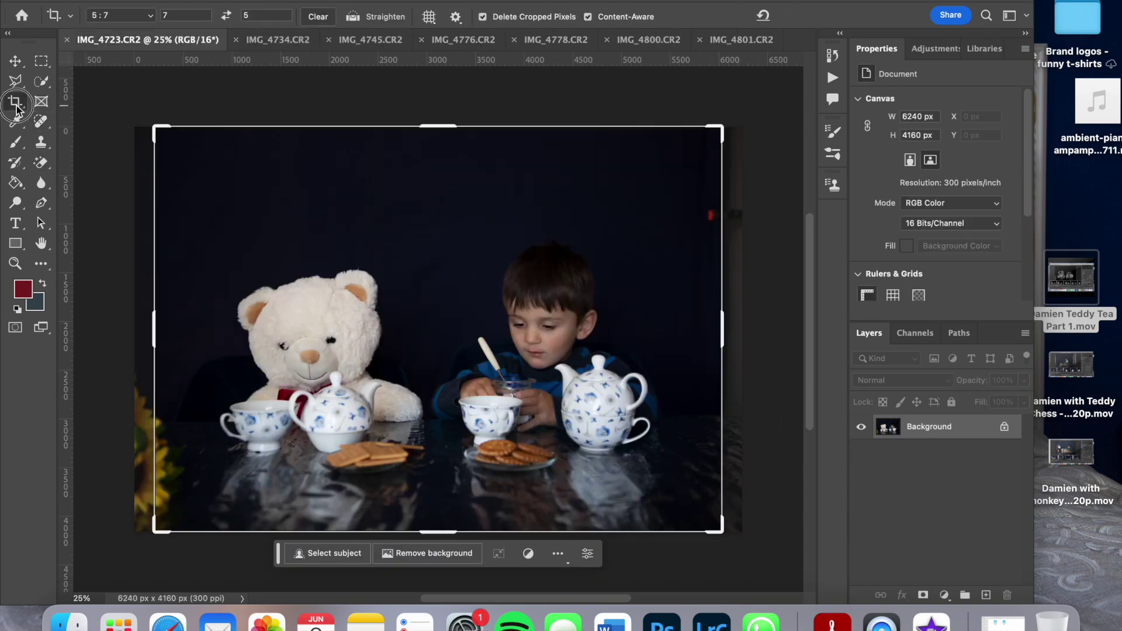
{"action": "left_click_drag", "start_coordinate": [725, 125], "coordinate": [714, 167]}
{"action": "left_click_drag", "start_coordinate": [534, 272], "coordinate": [523, 263]}
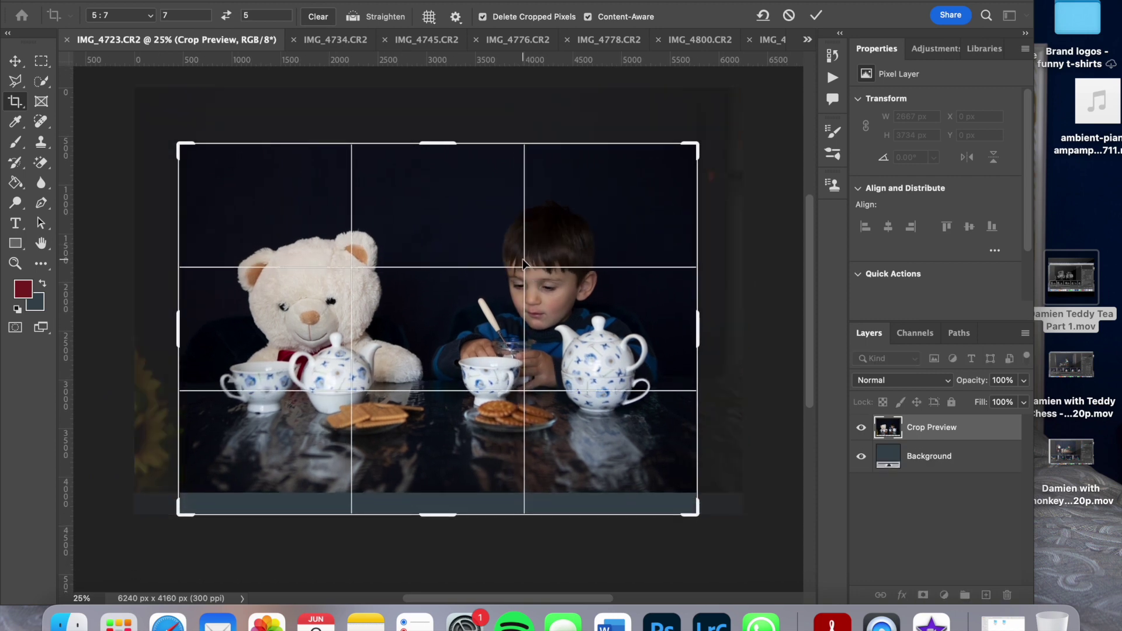
{"action": "key", "text": "Return"}
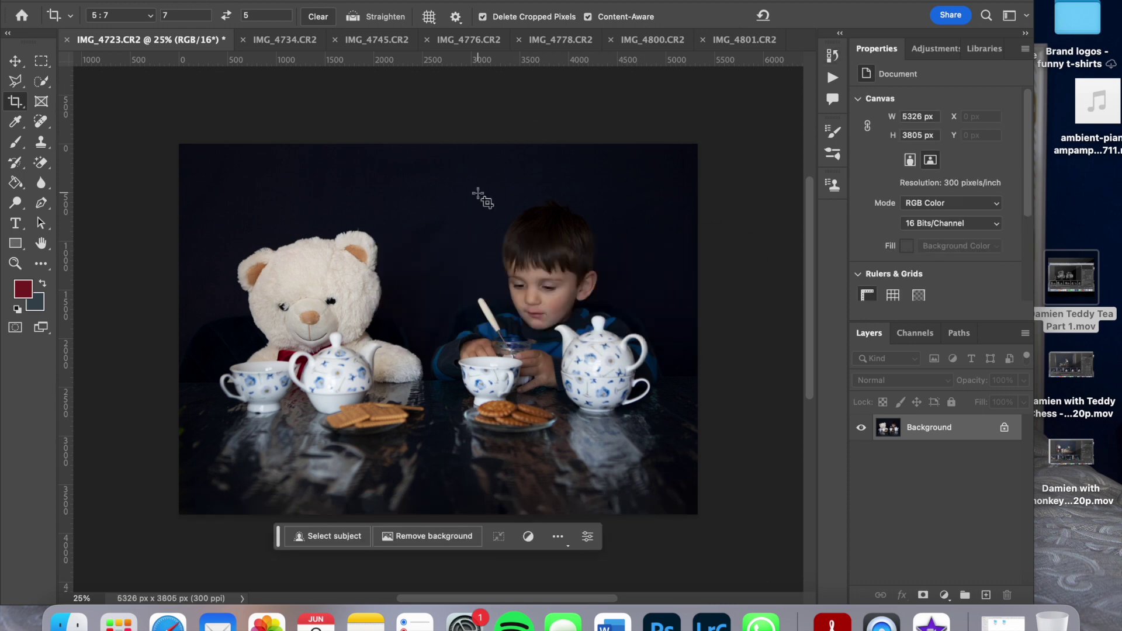
Browse the open photos to IMG_4800 and open it in the Camera Raw Filter's masking panel
{"action": "scroll", "coordinate": [478, 194], "scroll_direction": "up", "scroll_amount": 5}
{"action": "scroll", "coordinate": [478, 194], "scroll_direction": "up", "scroll_amount": 2}
{"action": "key", "text": "ctrl+Tab"}
{"action": "scroll", "coordinate": [606, 369], "scroll_direction": "up", "scroll_amount": 3}
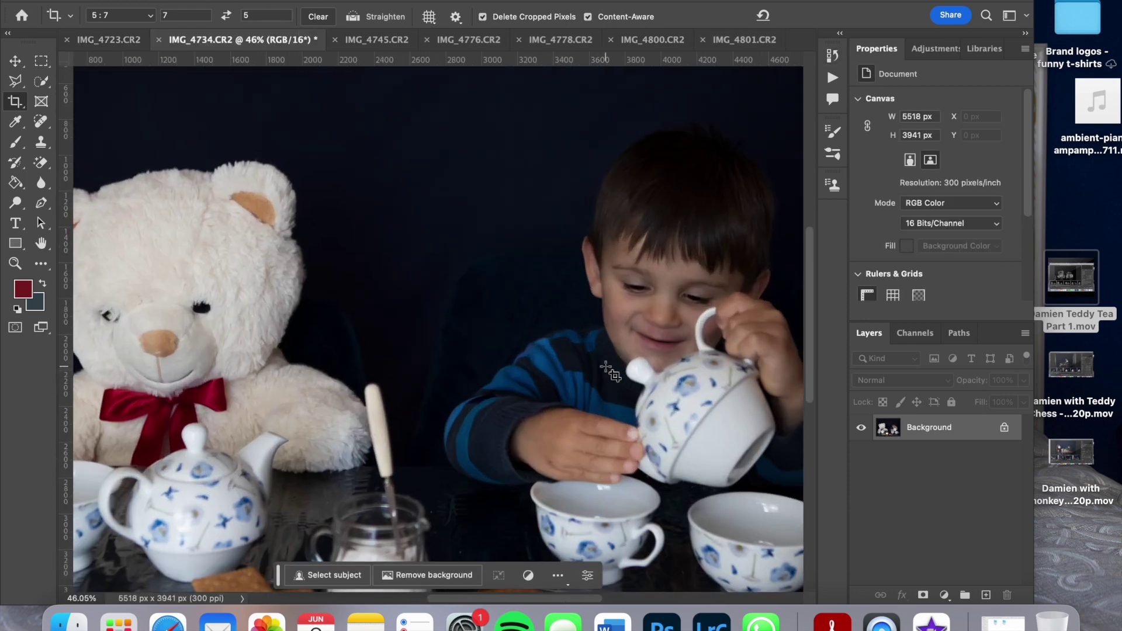
{"action": "left_click", "coordinate": [379, 39]}
{"action": "left_click", "coordinate": [479, 42]}
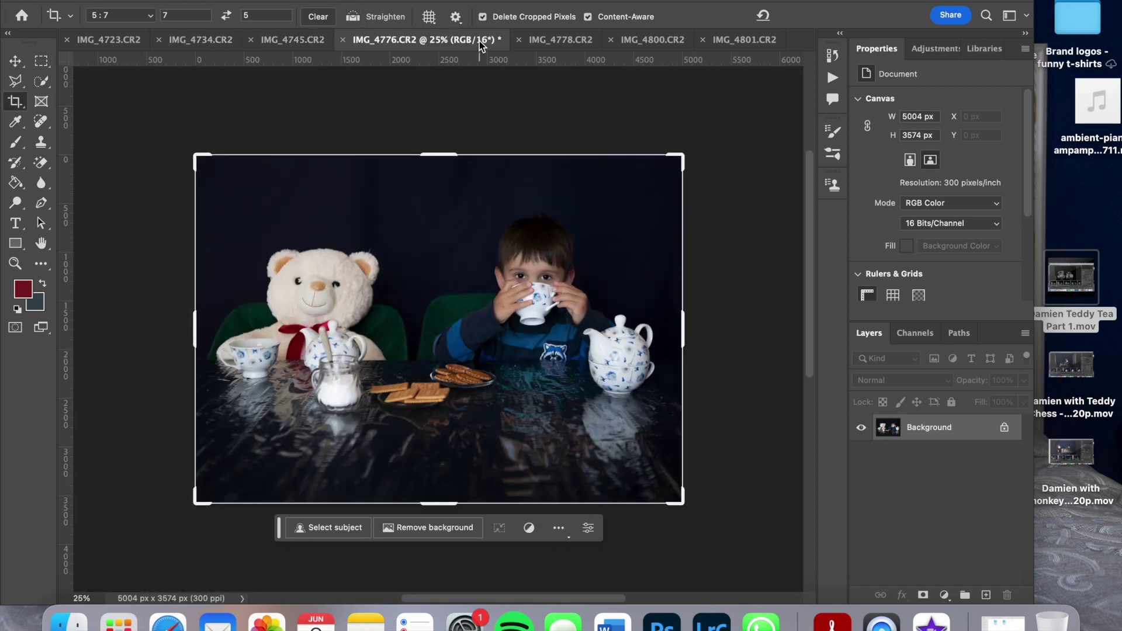
{"action": "left_click", "coordinate": [560, 39]}
{"action": "left_click", "coordinate": [652, 39]}
{"action": "left_click", "coordinate": [360, 1]}
{"action": "left_click", "coordinate": [412, 102]}
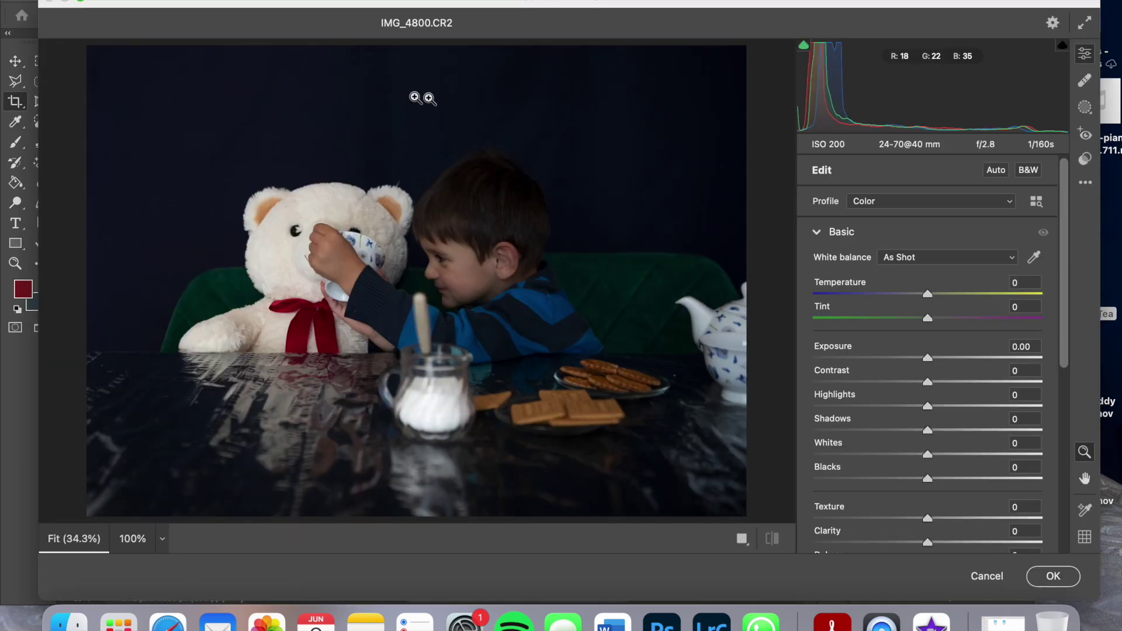
{"action": "left_click", "coordinate": [1085, 107]}
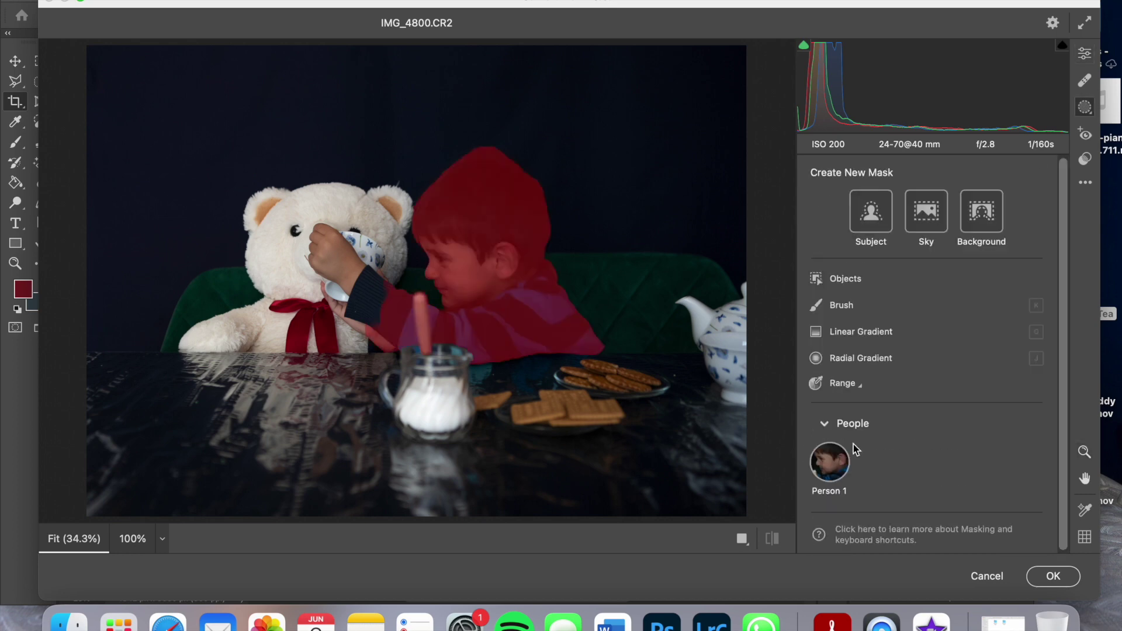
Mask the boy as Person 1: Exposure +0.15, Highlights +8, Shadows +14, Whites +11, and apply
{"action": "left_click", "coordinate": [825, 461]}
{"action": "left_click", "coordinate": [1017, 457]}
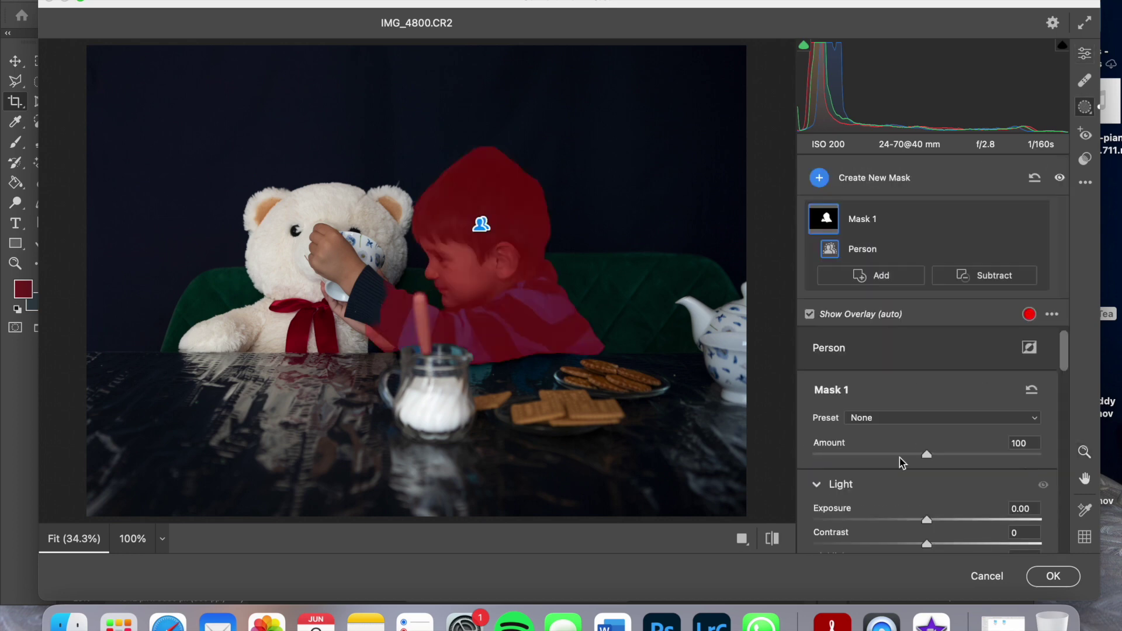
{"action": "scroll", "coordinate": [929, 444], "scroll_direction": "down", "scroll_amount": 5}
{"action": "mouse_move", "coordinate": [927, 471]}
{"action": "left_mouse_down"}
{"action": "mouse_move", "coordinate": [942, 474]}
{"action": "mouse_move", "coordinate": [936, 448]}
{"action": "left_mouse_up"}
{"action": "left_click_drag", "start_coordinate": [927, 496], "coordinate": [939, 495]}
{"action": "left_click_drag", "start_coordinate": [928, 400], "coordinate": [932, 400]}
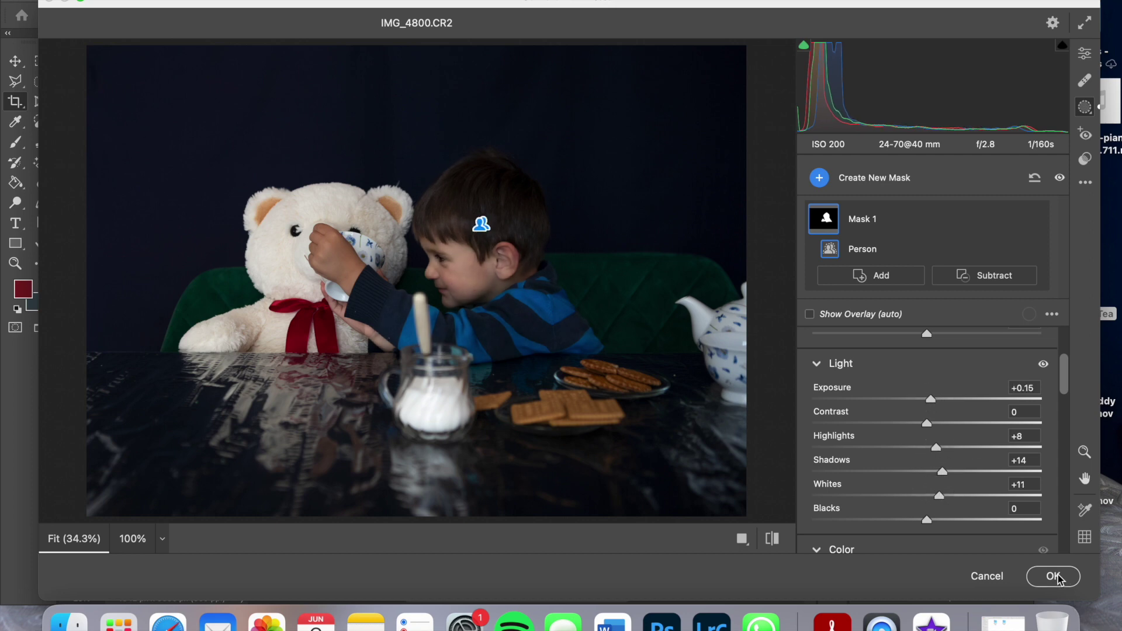
{"action": "left_click", "coordinate": [1053, 576]}
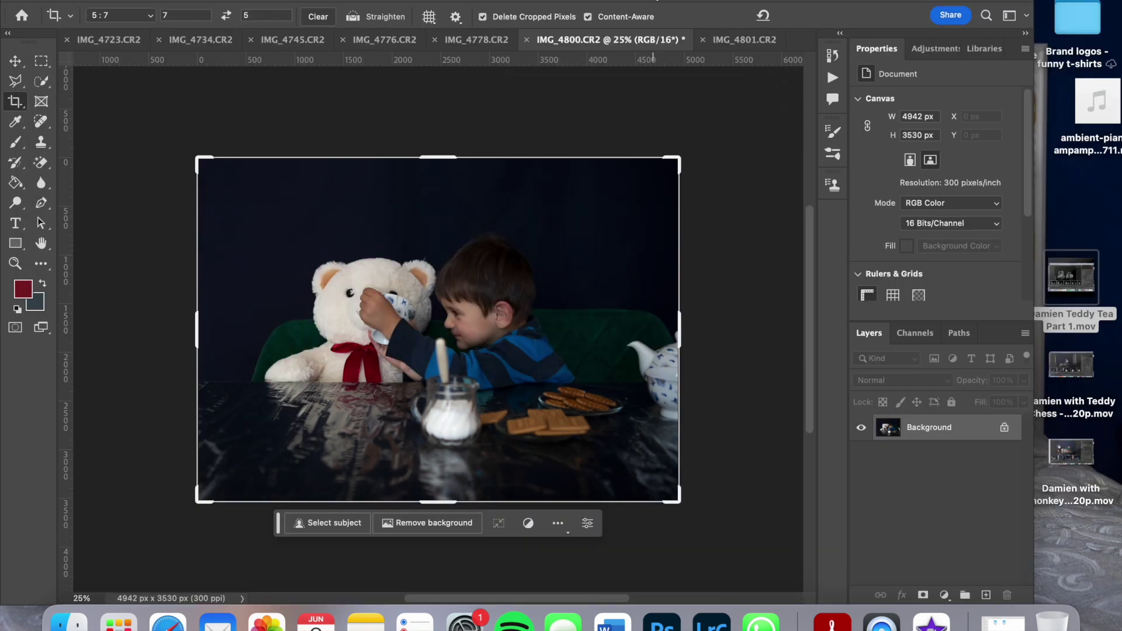
Browse the photo tabs to IMG_4734 and open it in the Camera Raw Filter
{"action": "left_click", "coordinate": [729, 46]}
{"action": "left_click", "coordinate": [570, 41]}
{"action": "left_click", "coordinate": [475, 45]}
{"action": "left_click", "coordinate": [362, 42]}
{"action": "left_click", "coordinate": [293, 41]}
{"action": "left_click", "coordinate": [199, 39]}
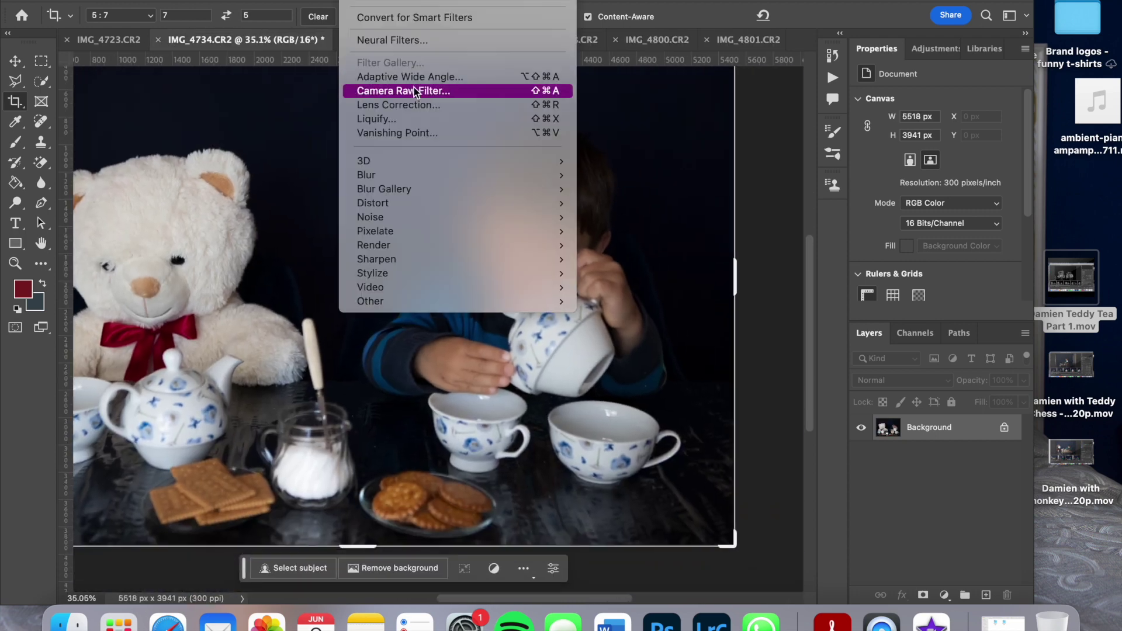
{"action": "left_click", "coordinate": [420, 89]}
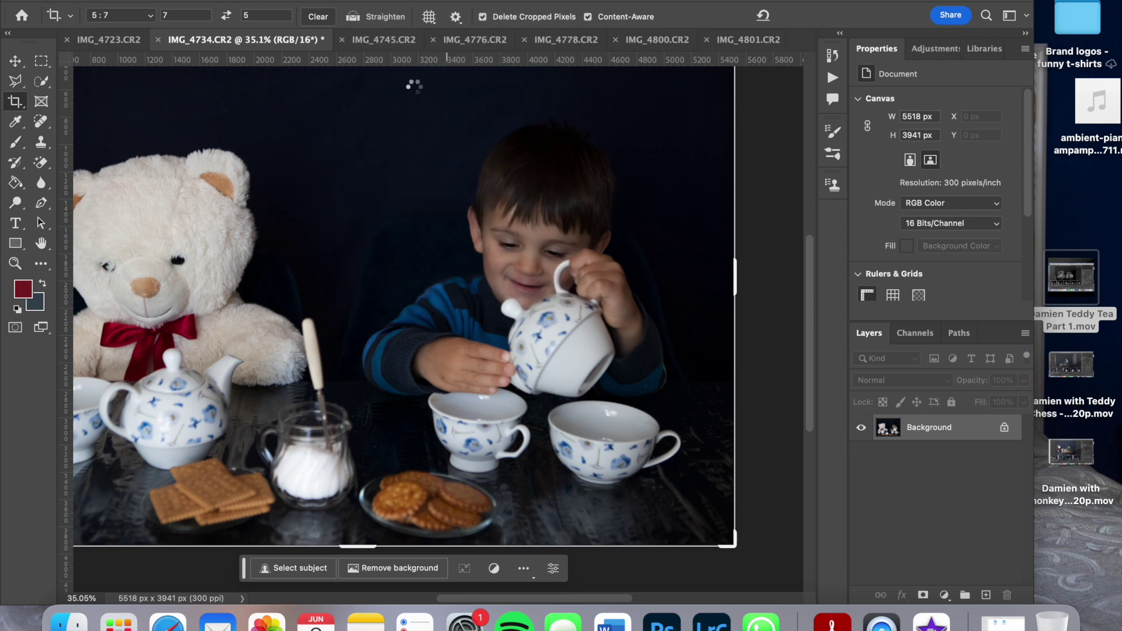
Create a person mask on the boy with Highlights +14 and Shadows +29
{"action": "left_click", "coordinate": [1085, 107]}
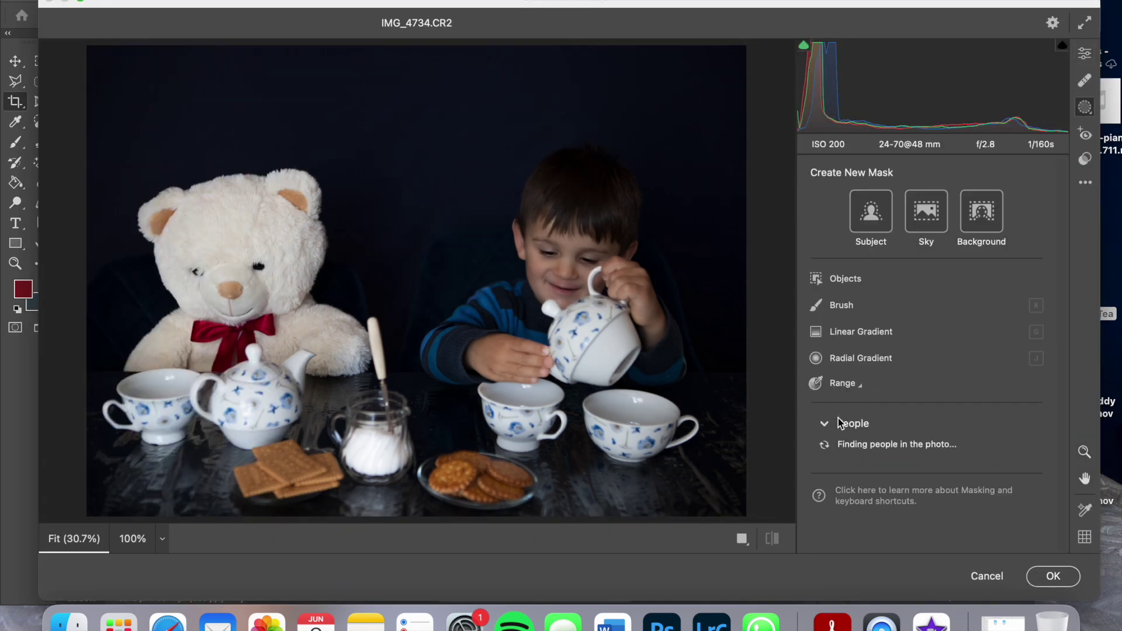
{"action": "left_click", "coordinate": [921, 463]}
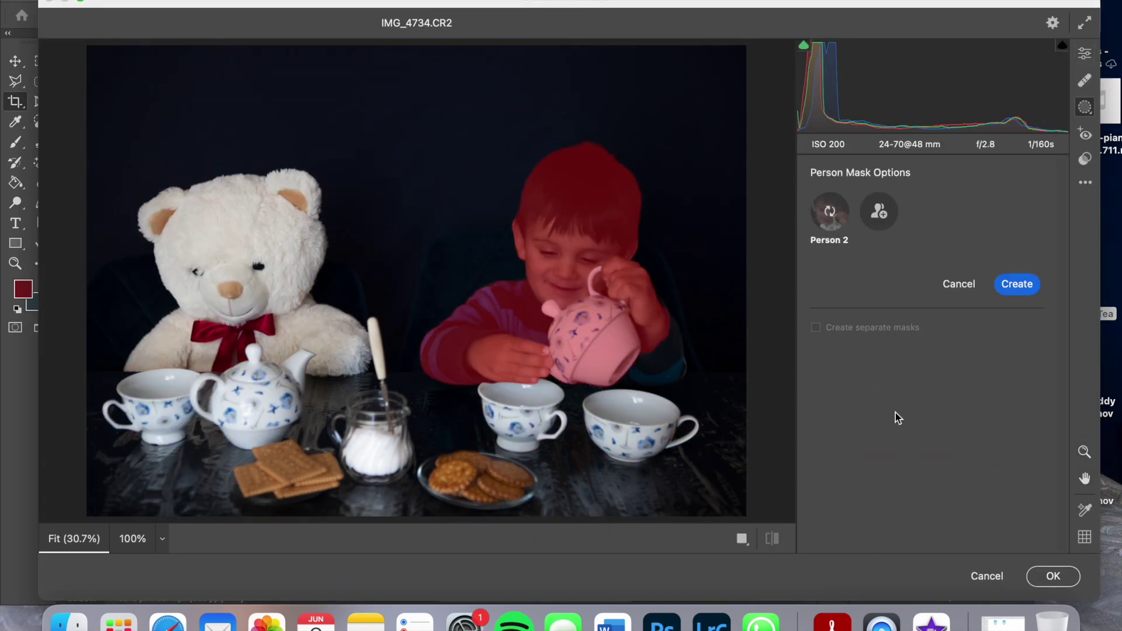
{"action": "left_click", "coordinate": [1017, 457]}
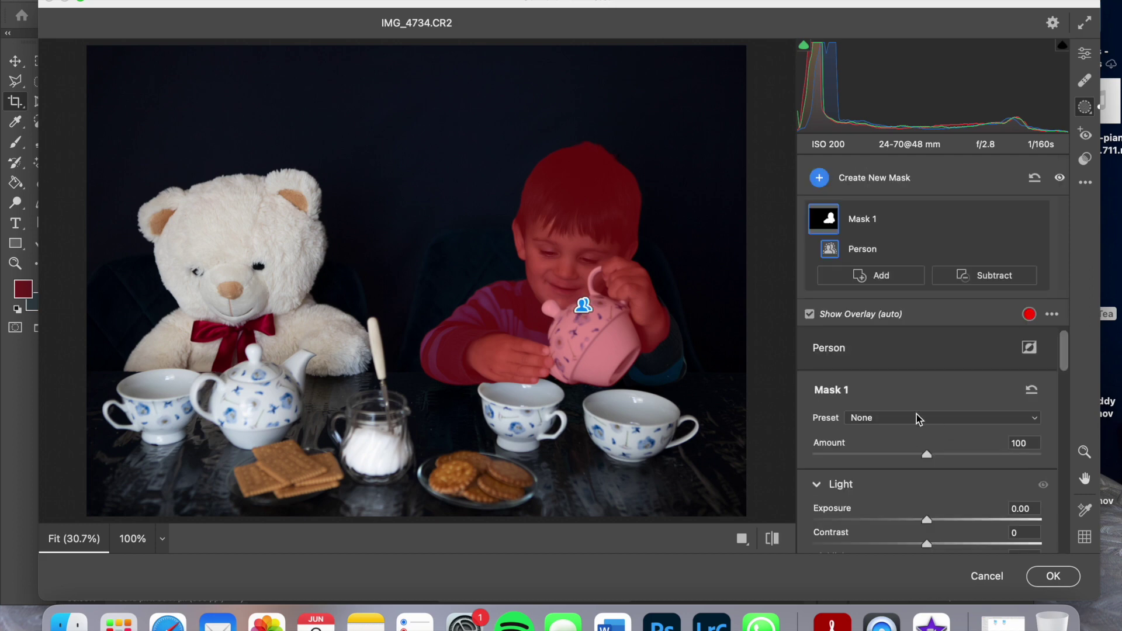
{"action": "left_click", "coordinate": [963, 277]}
{"action": "left_click", "coordinate": [989, 420]}
{"action": "scroll", "coordinate": [935, 526], "scroll_direction": "down", "scroll_amount": 3}
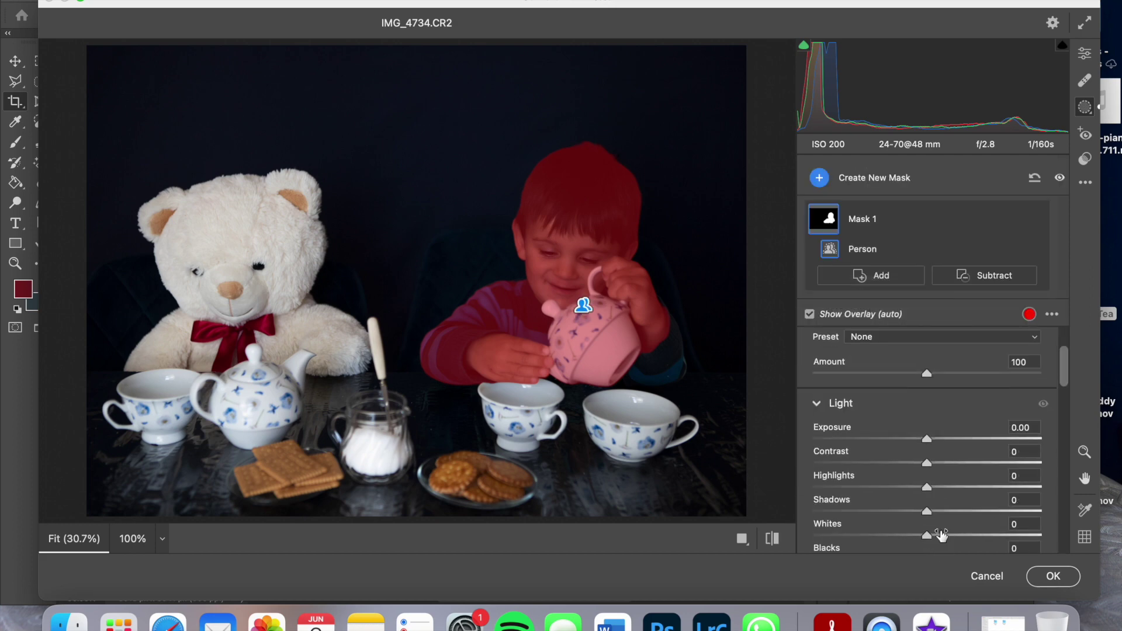
{"action": "mouse_move", "coordinate": [927, 512]}
{"action": "left_mouse_down"}
{"action": "mouse_move", "coordinate": [959, 512]}
{"action": "mouse_move", "coordinate": [942, 487]}
{"action": "left_mouse_up"}
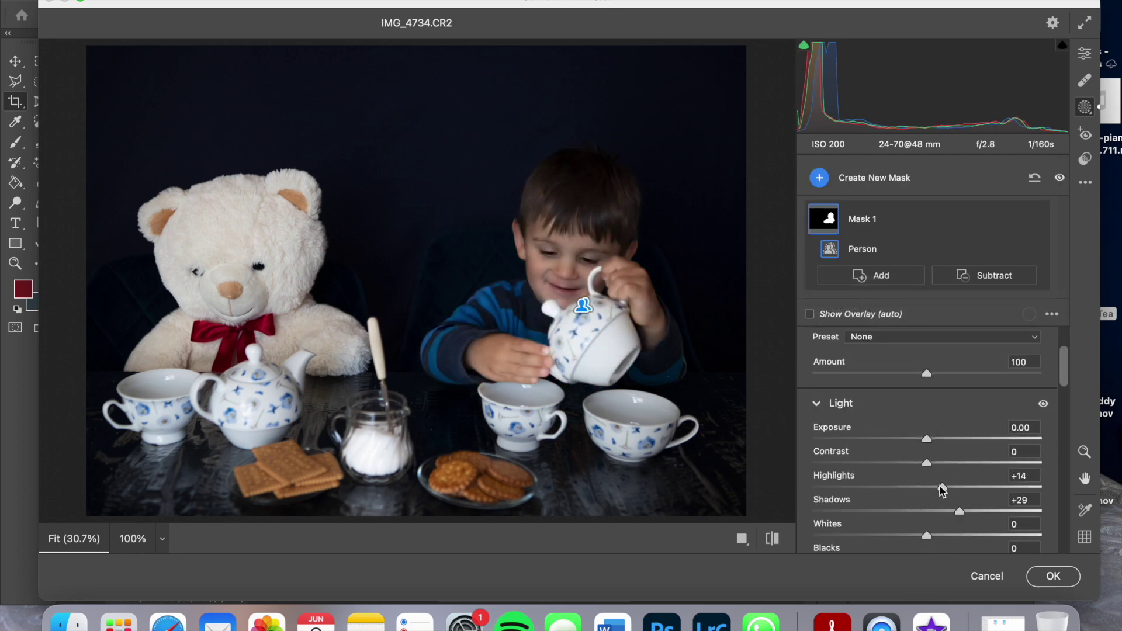
Brush the teapot out of the boy's mask at flow 100, apply, and show IMG_4723 fitted
{"action": "left_click", "coordinate": [982, 278]}
{"action": "left_click", "coordinate": [848, 377]}
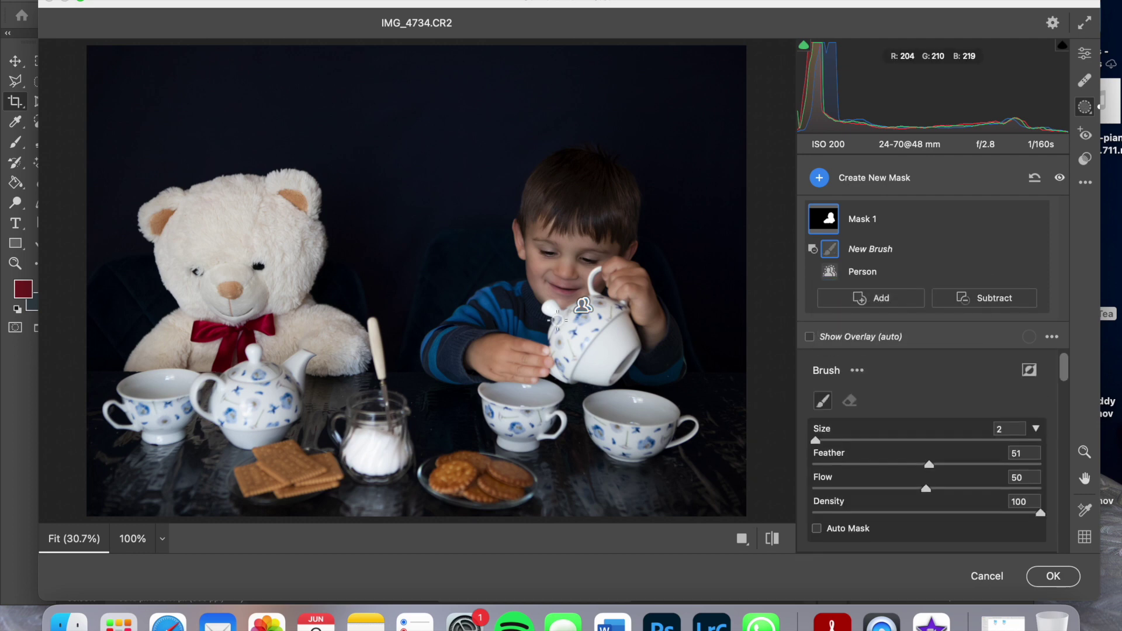
{"action": "mouse_move", "coordinate": [560, 318]}
{"action": "left_mouse_down"}
{"action": "mouse_move", "coordinate": [608, 357]}
{"action": "mouse_move", "coordinate": [634, 343]}
{"action": "mouse_move", "coordinate": [622, 347]}
{"action": "left_mouse_up"}
{"action": "double_click", "coordinate": [925, 489]}
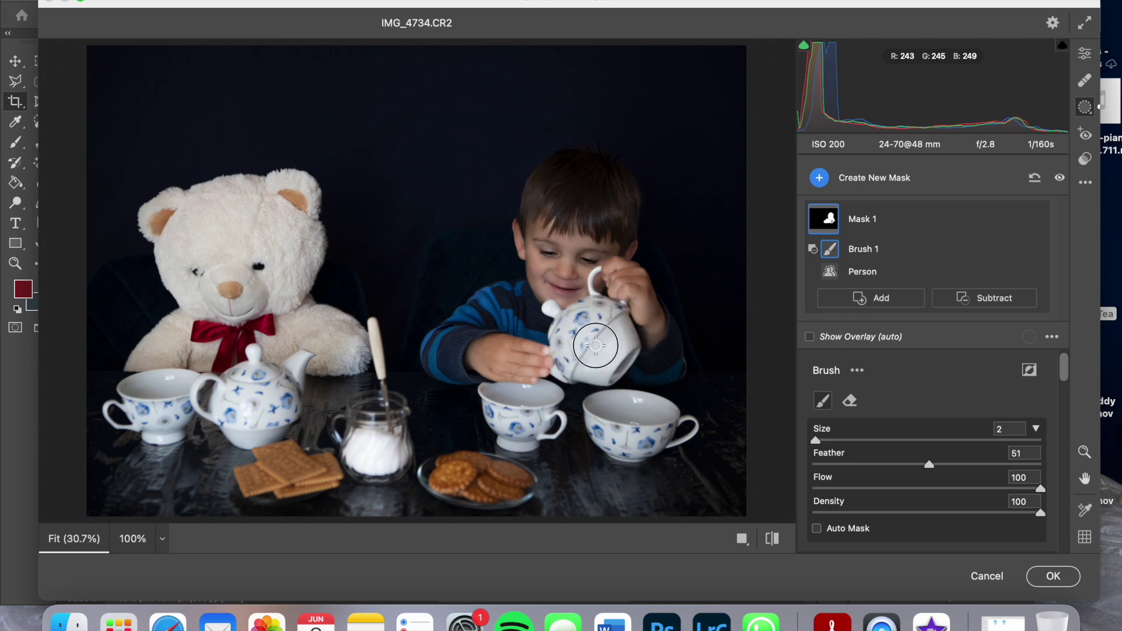
{"action": "left_click_drag", "start_coordinate": [622, 347], "coordinate": [620, 351]}
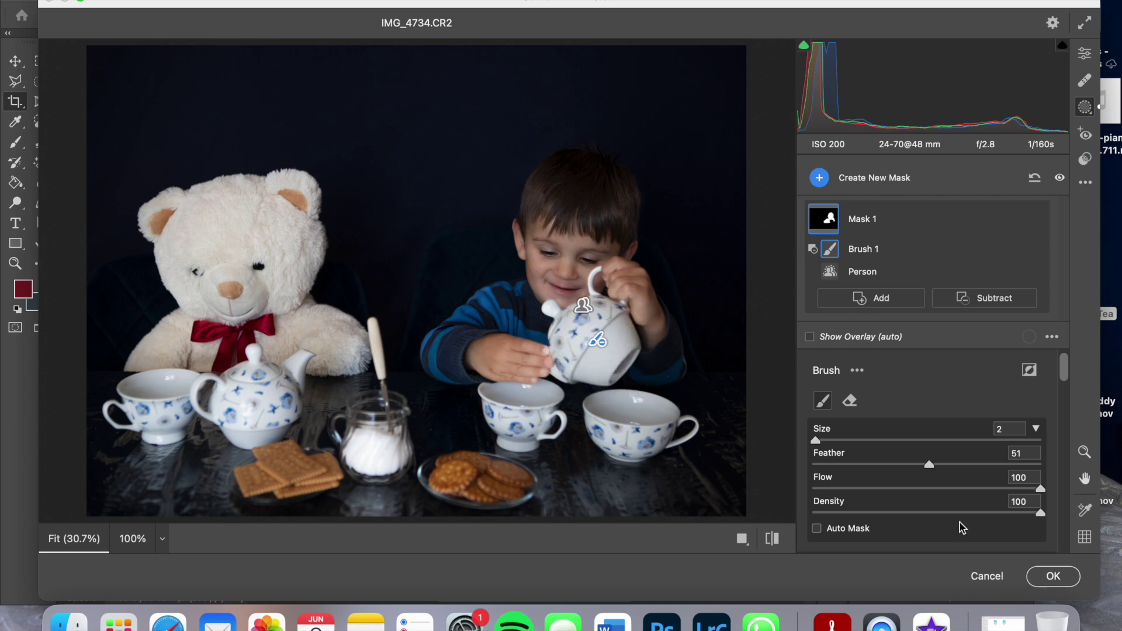
{"action": "left_click", "coordinate": [1047, 578]}
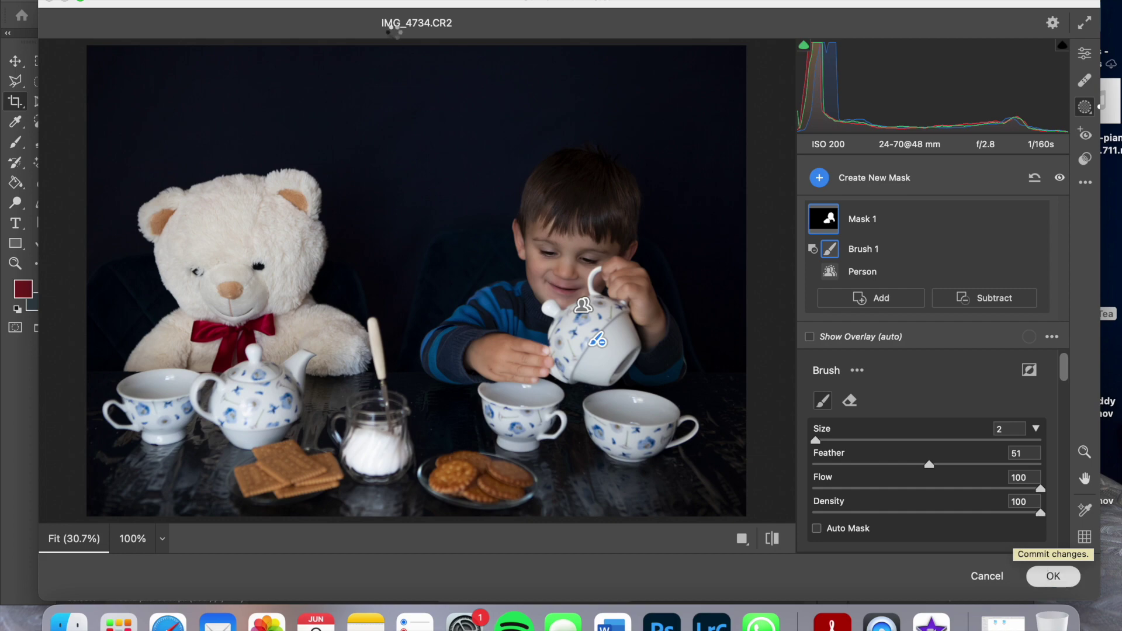
{"action": "left_click", "coordinate": [94, 38]}
{"action": "key", "text": "super+0"}
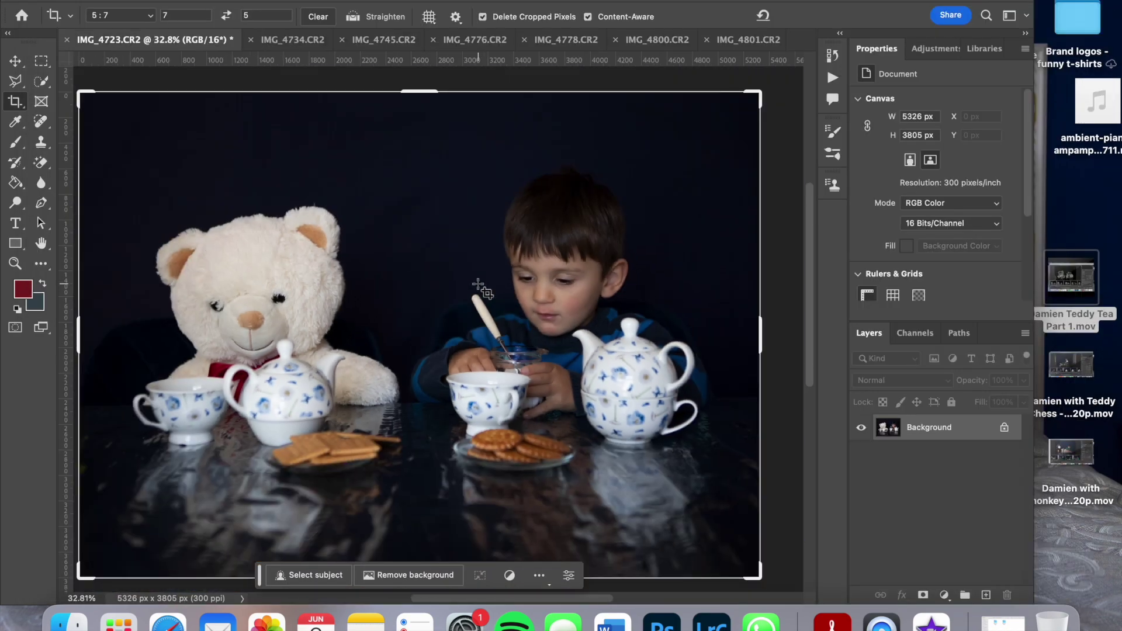
Mask IMG_4723's facial and body skin, lift Highlights +5 and Shadows +9, then open Image Processor
{"action": "left_click", "coordinate": [349, 6]}
{"action": "left_click", "coordinate": [429, 92]}
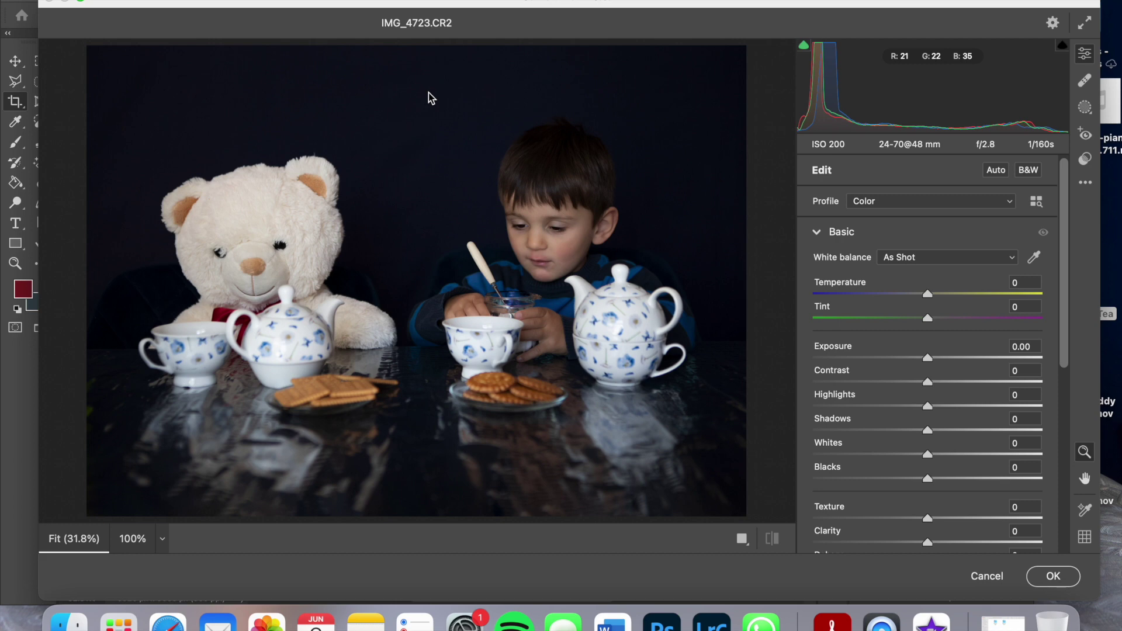
{"action": "left_click", "coordinate": [1086, 107]}
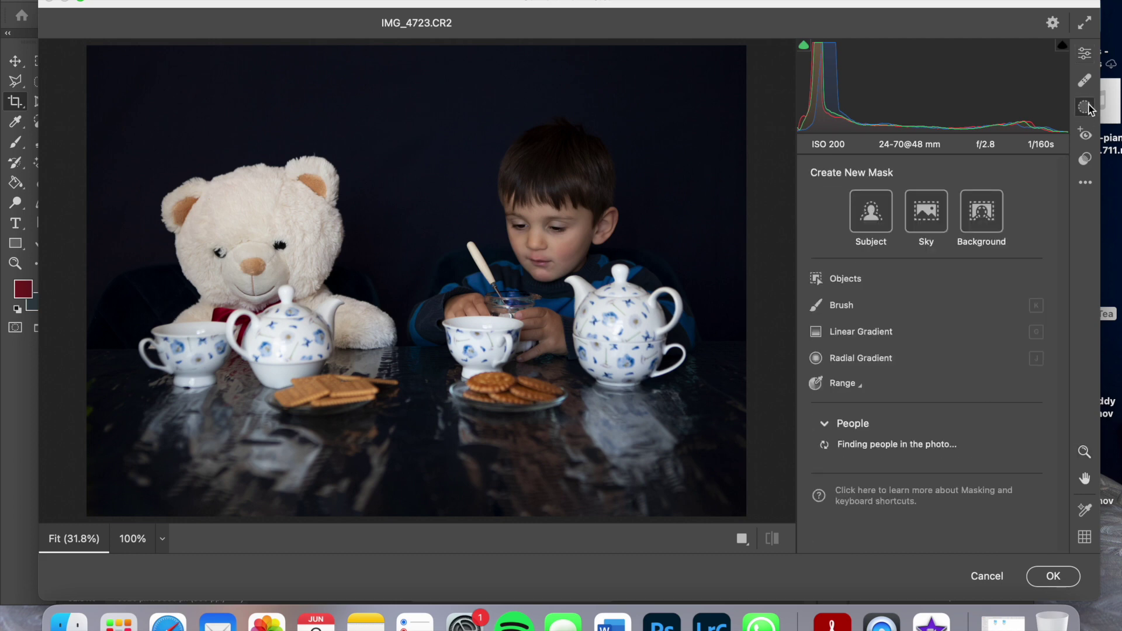
{"action": "left_click", "coordinate": [843, 454]}
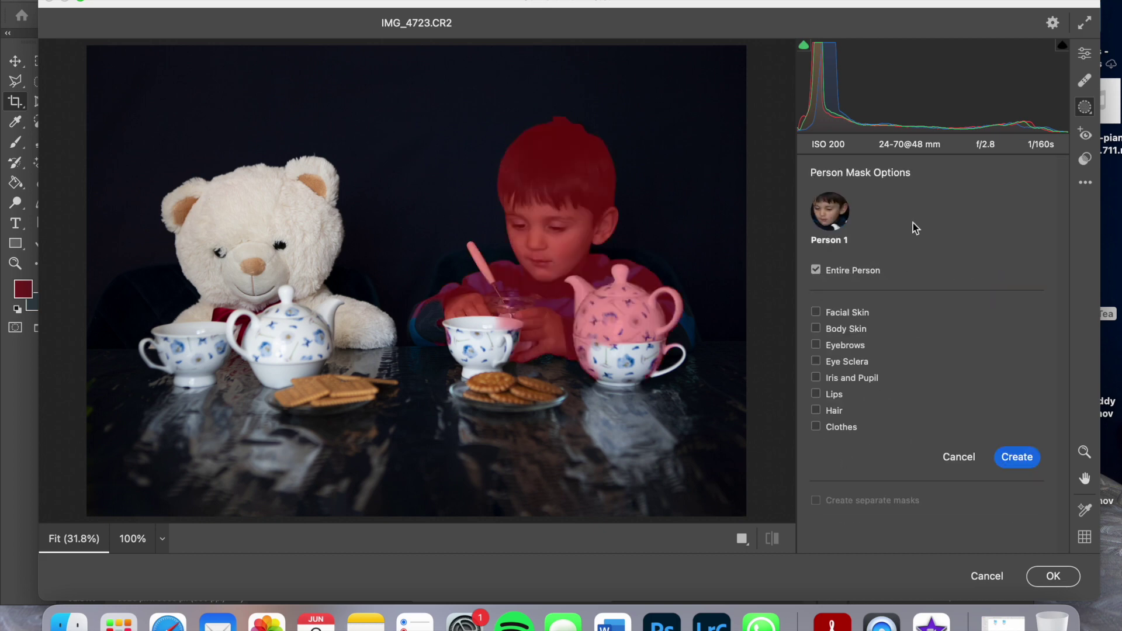
{"action": "left_click", "coordinate": [814, 311]}
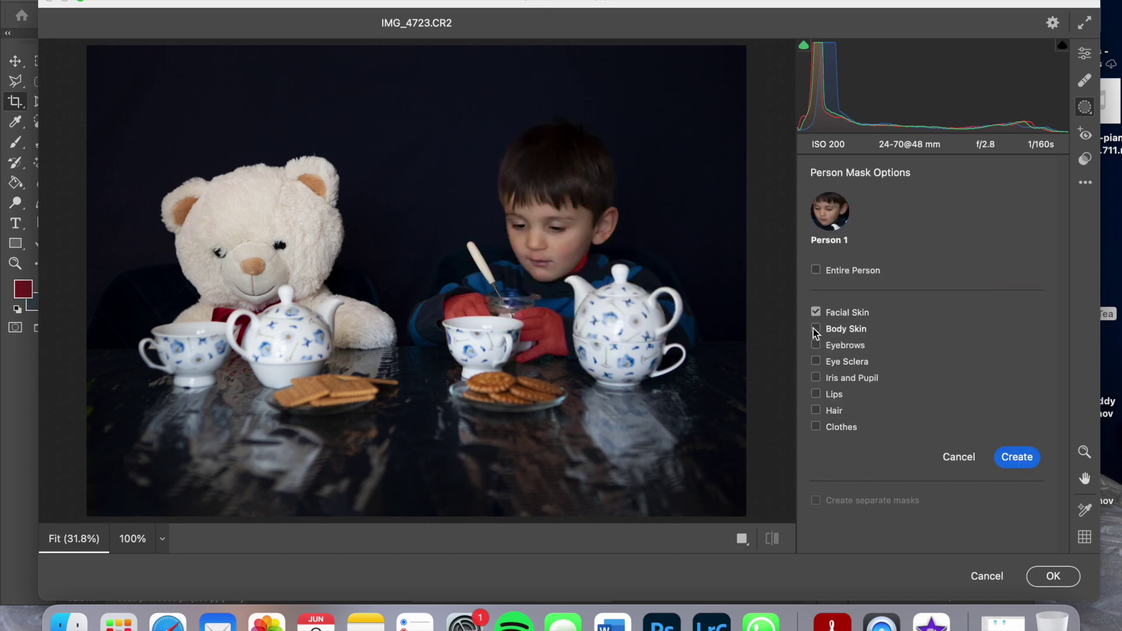
{"action": "left_click", "coordinate": [1016, 463]}
{"action": "scroll", "coordinate": [917, 396], "scroll_direction": "down", "scroll_amount": 3}
{"action": "mouse_move", "coordinate": [927, 454]}
{"action": "left_mouse_down"}
{"action": "mouse_move", "coordinate": [938, 456]}
{"action": "mouse_move", "coordinate": [935, 431]}
{"action": "left_mouse_up"}
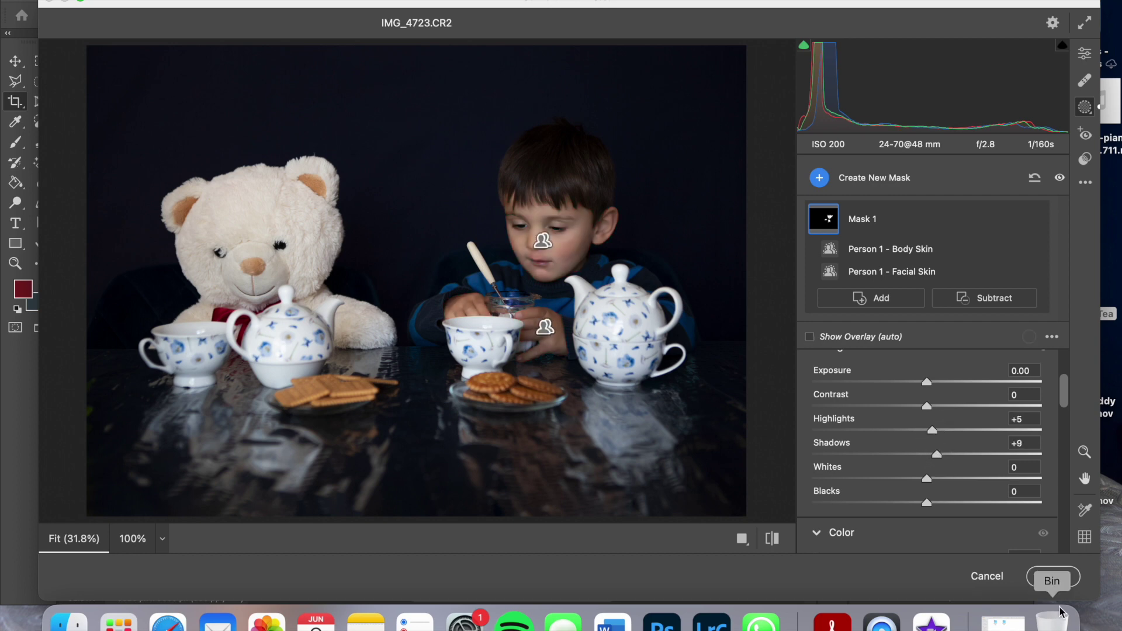
{"action": "left_click", "coordinate": [1056, 578]}
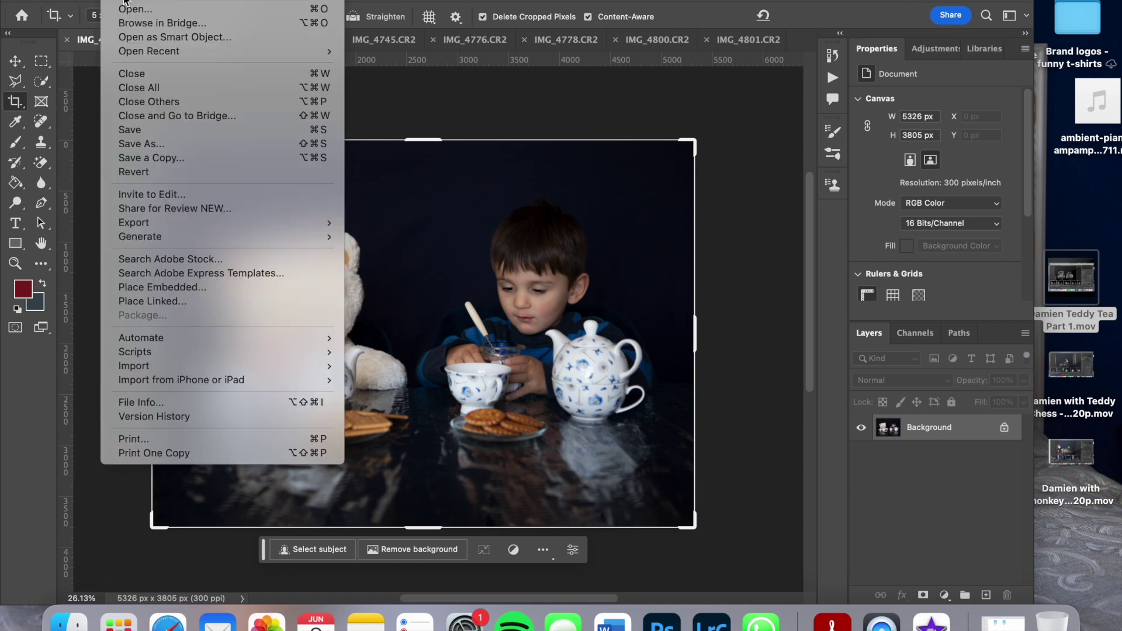
{"action": "mouse_move", "coordinate": [135, 352]}
{"action": "left_click", "coordinate": [374, 354]}
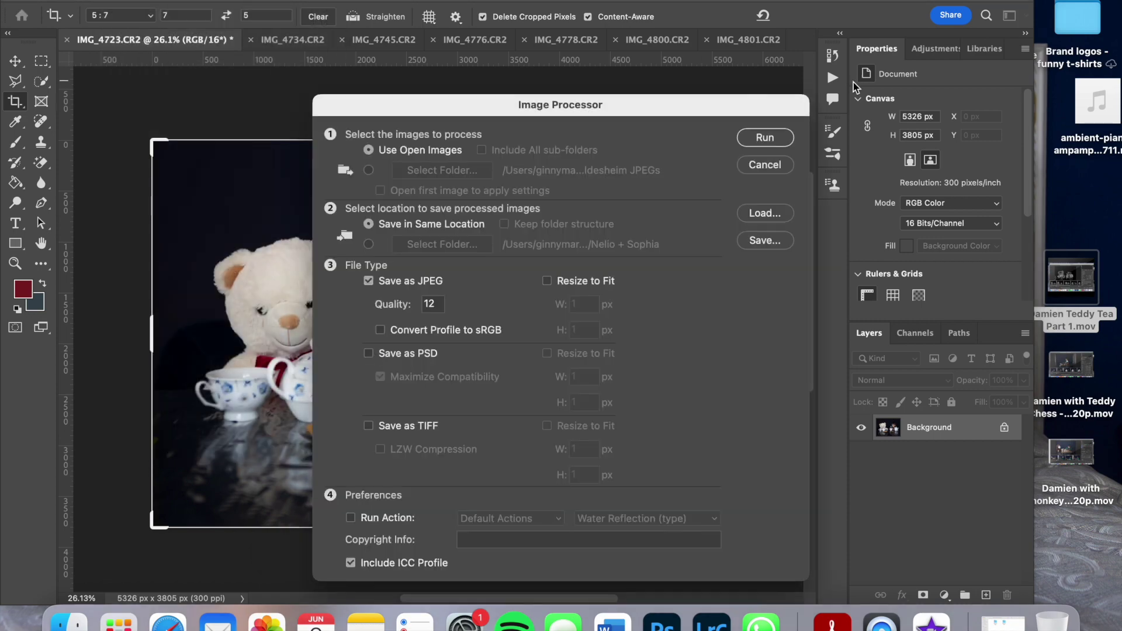